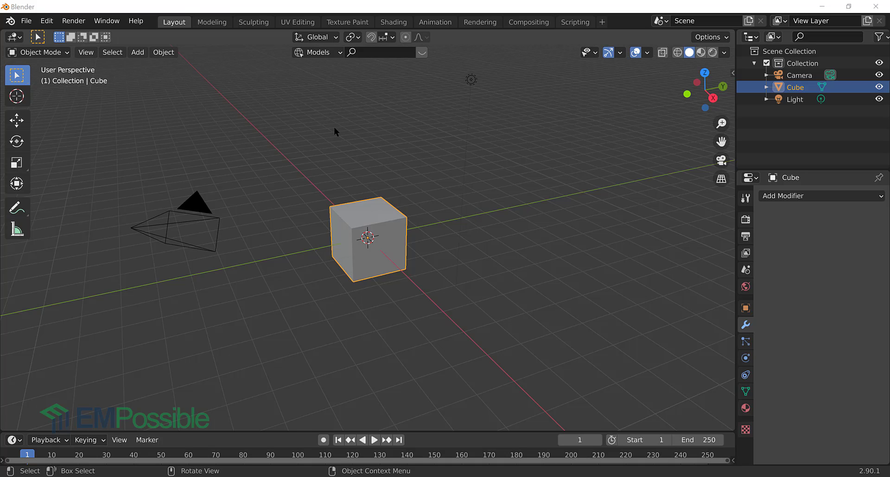
Add a 0.02 m Wireframe modifier to the cube and render a test image of it
{"action": "left_click", "coordinate": [801, 199]}
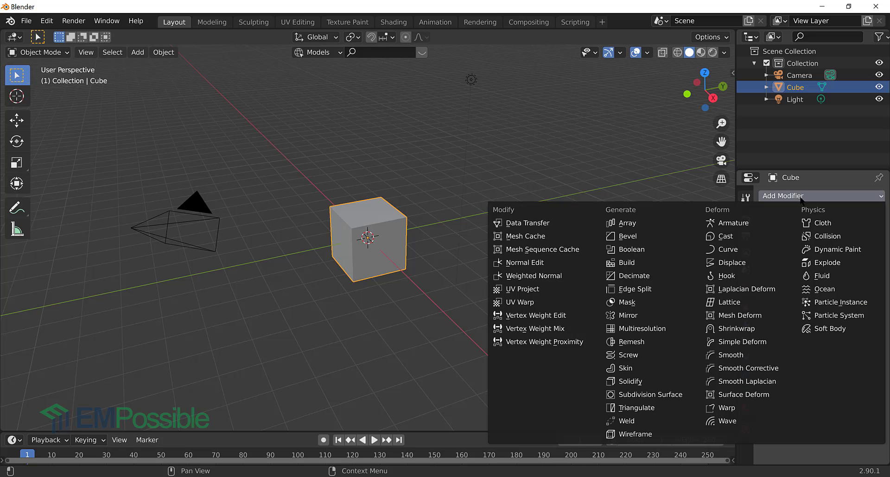
{"action": "left_click", "coordinate": [637, 434]}
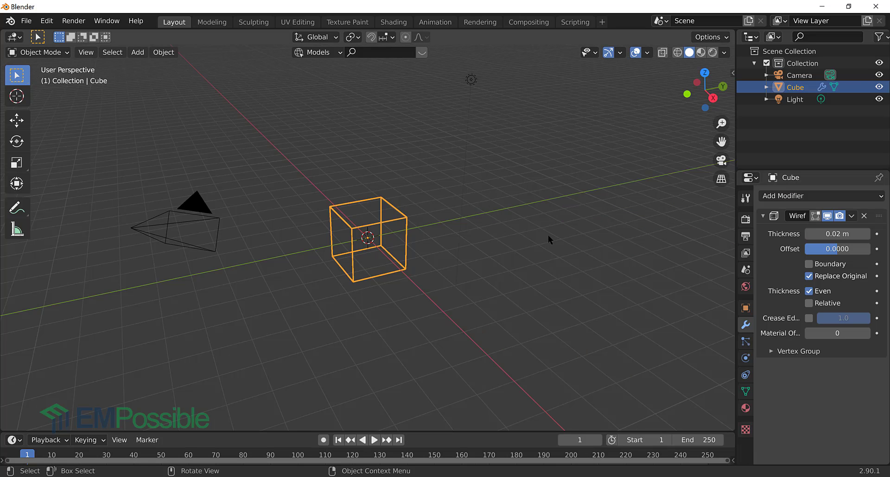
{"action": "left_click", "coordinate": [548, 235]}
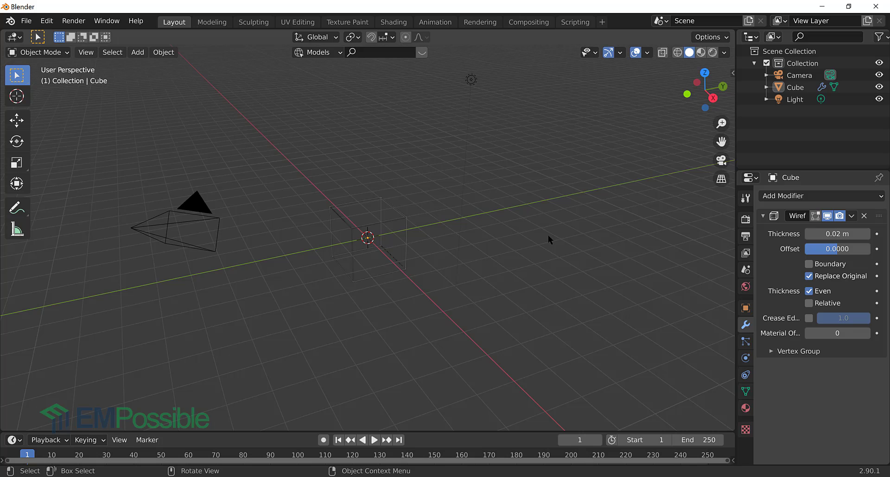
{"action": "left_click", "coordinate": [74, 24]}
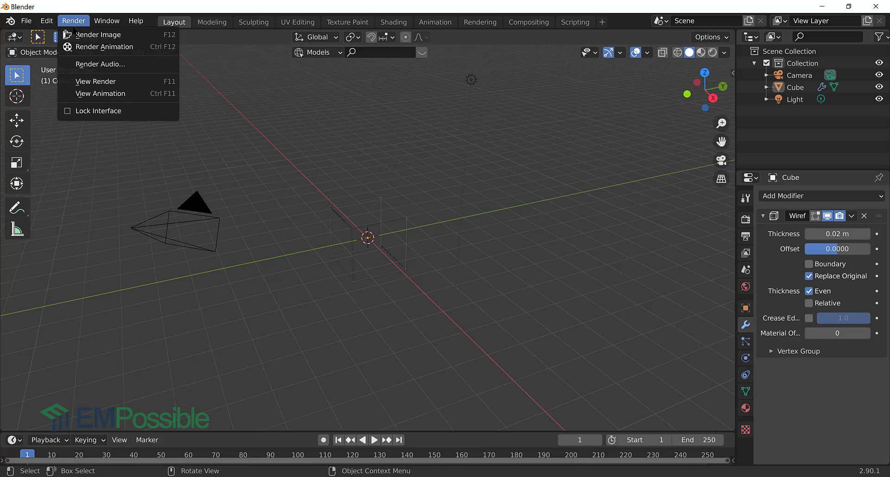
{"action": "left_click", "coordinate": [76, 35]}
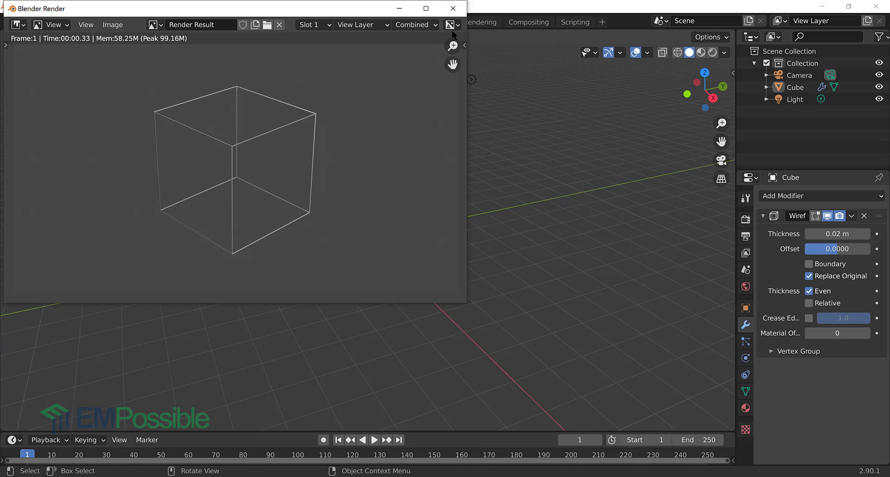
Close the render, enable Camera to View, and orbit the camera to frame the wireframe cube
{"action": "left_click", "coordinate": [452, 8]}
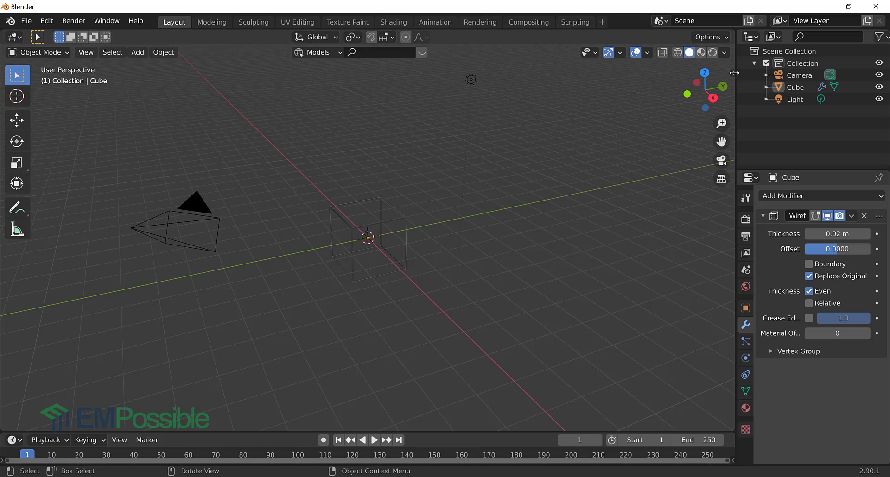
{"action": "key", "text": "n"}
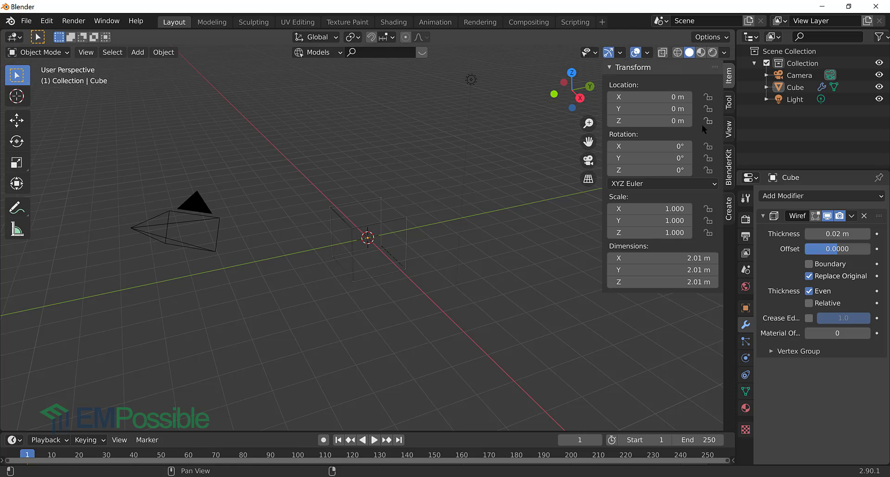
{"action": "left_click", "coordinate": [729, 130]}
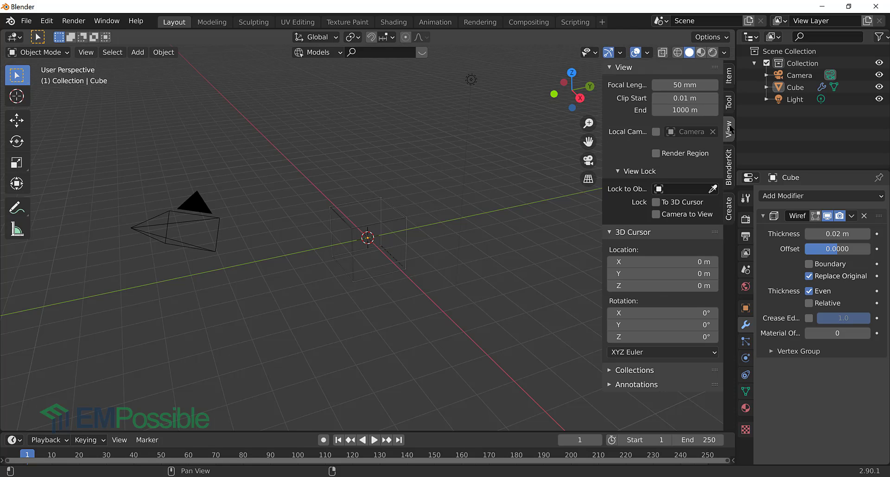
{"action": "left_click", "coordinate": [588, 160]}
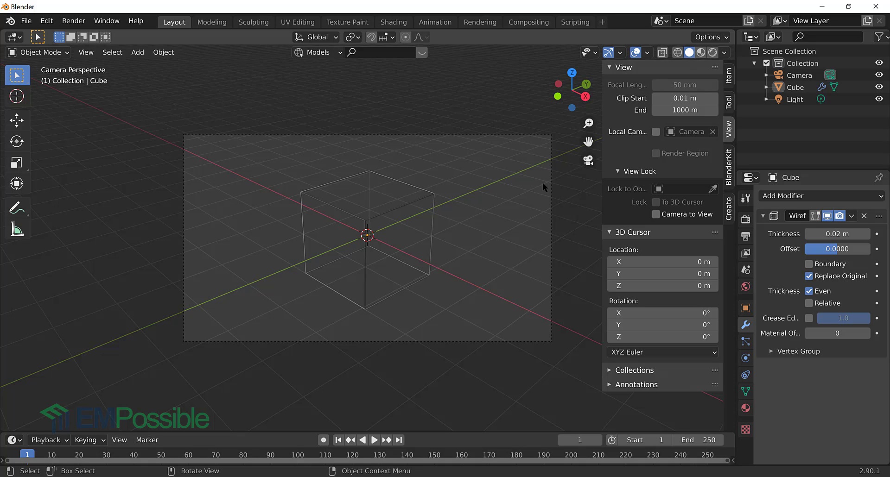
{"action": "left_click", "coordinate": [658, 216]}
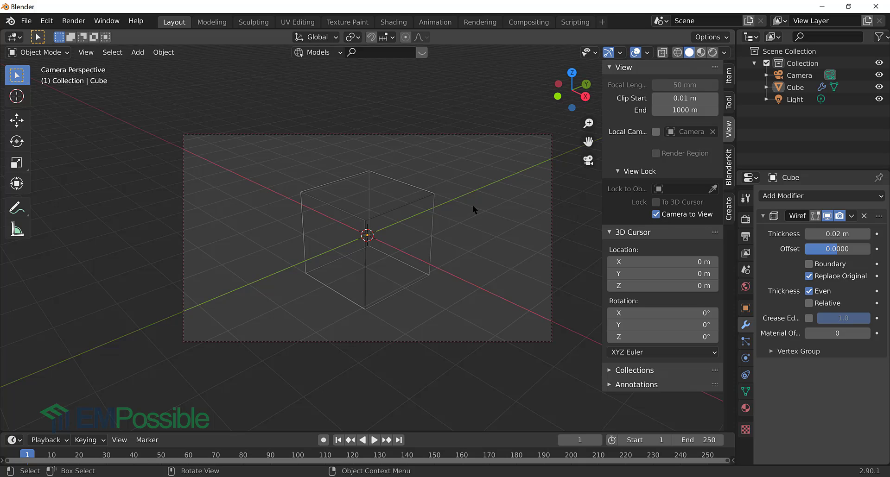
{"action": "mouse_move", "coordinate": [472, 205]}
{"action": "middle_mouse_down"}
{"action": "mouse_move", "coordinate": [448, 216]}
{"action": "mouse_move", "coordinate": [452, 195]}
{"action": "mouse_move", "coordinate": [485, 196]}
{"action": "mouse_move", "coordinate": [459, 212]}
{"action": "mouse_move", "coordinate": [467, 203]}
{"action": "middle_mouse_up"}
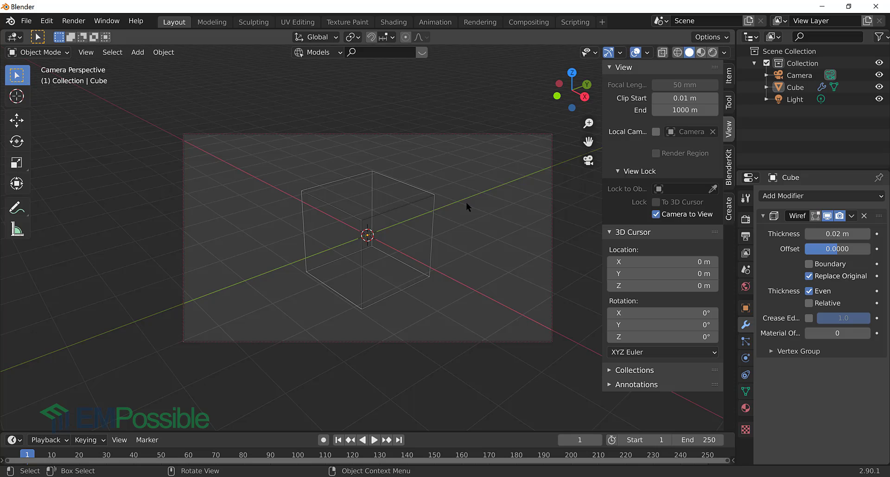
{"action": "left_click", "coordinate": [585, 165]}
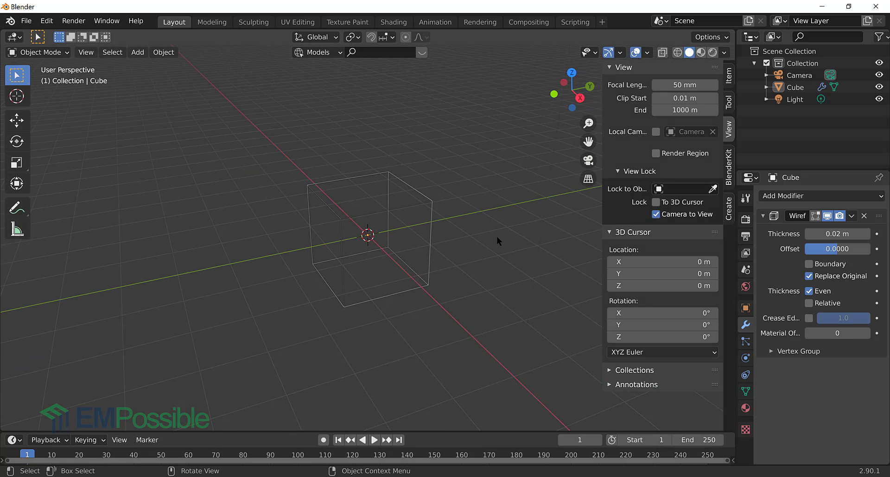
Add a Bezier Circle curve at the world origin inside the wireframe cube
{"action": "scroll", "coordinate": [497, 237], "scroll_direction": "down", "scroll_amount": 3}
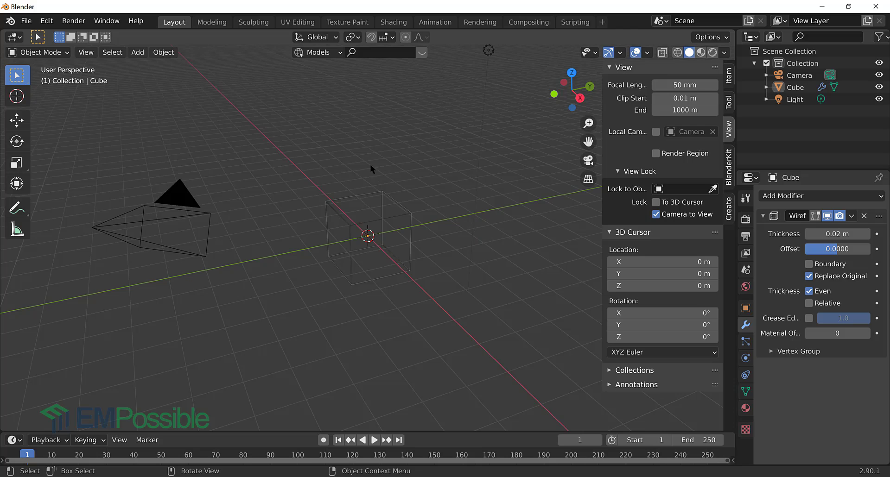
{"action": "left_click", "coordinate": [138, 53]}
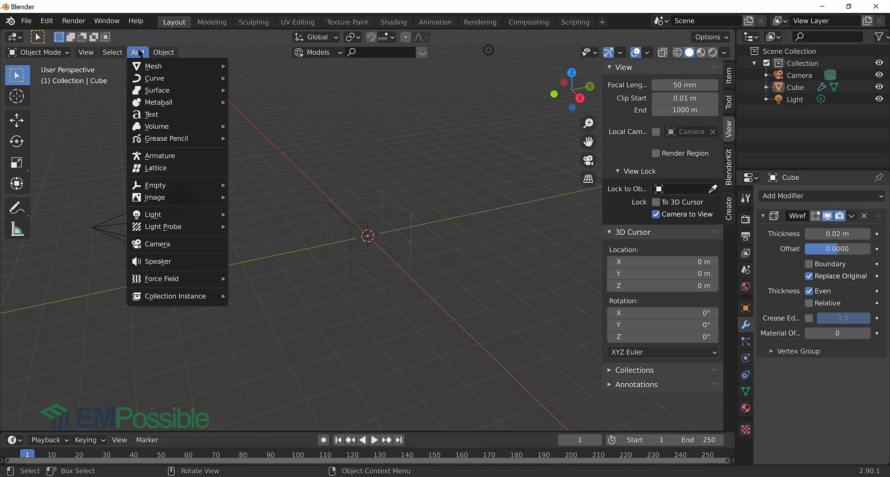
{"action": "mouse_move", "coordinate": [143, 78]}
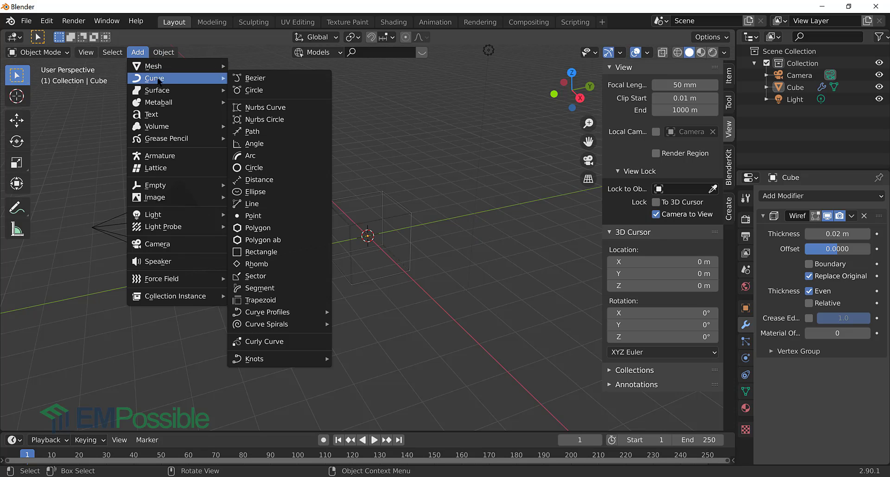
{"action": "left_click", "coordinate": [249, 92]}
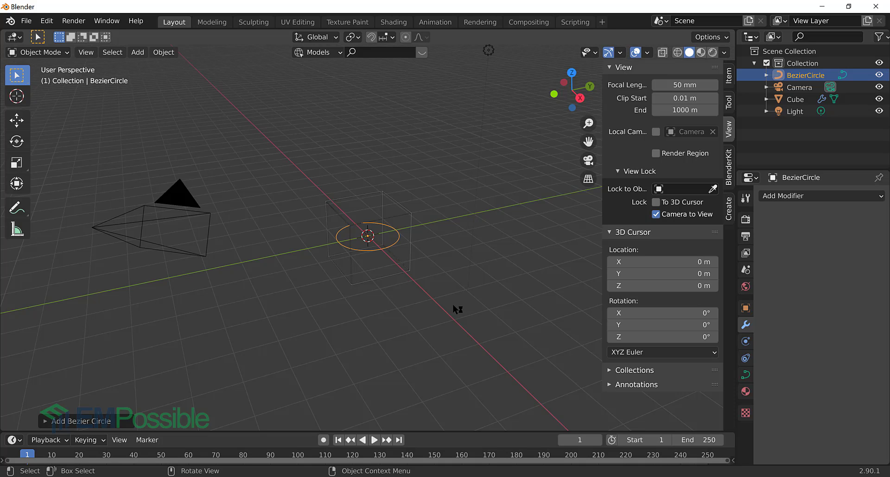
In top view, move the Bezier circle over to the camera's position
{"action": "left_click", "coordinate": [571, 72]}
{"action": "scroll", "coordinate": [478, 274], "scroll_direction": "down", "scroll_amount": 1}
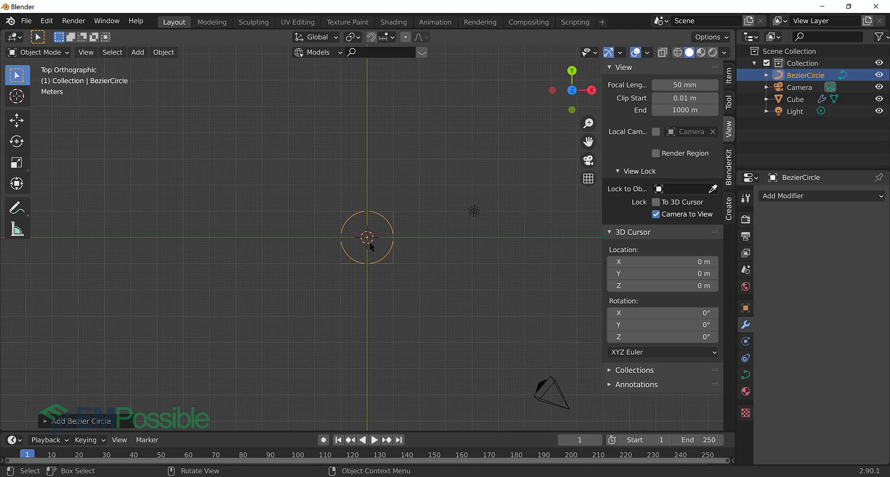
{"action": "key", "text": "g"}
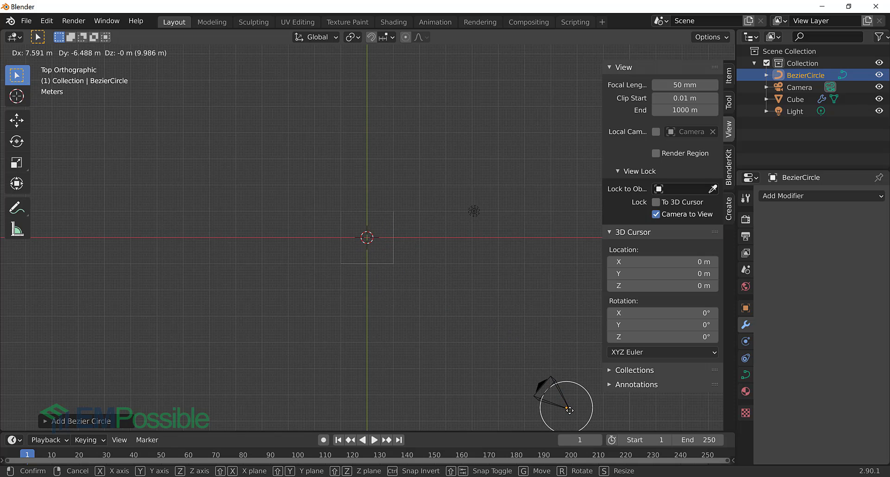
{"action": "left_click", "coordinate": [571, 413]}
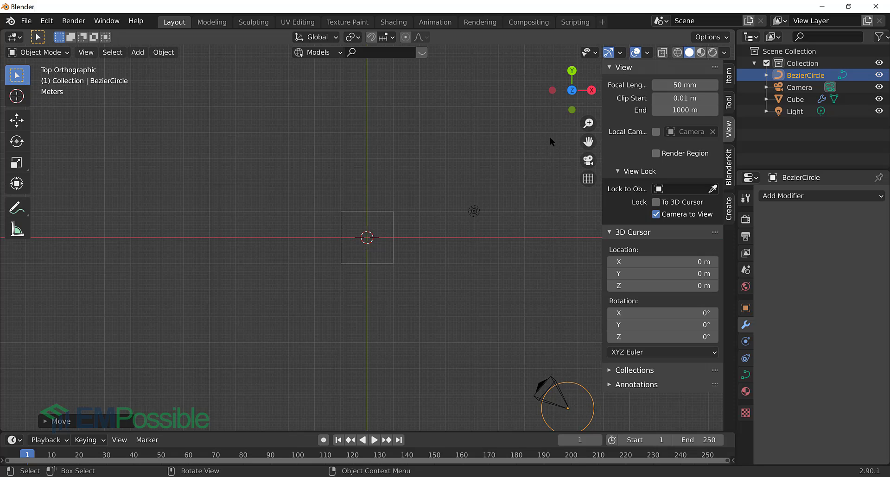
From the back view, raise the circle up to the camera's height
{"action": "left_click", "coordinate": [572, 69]}
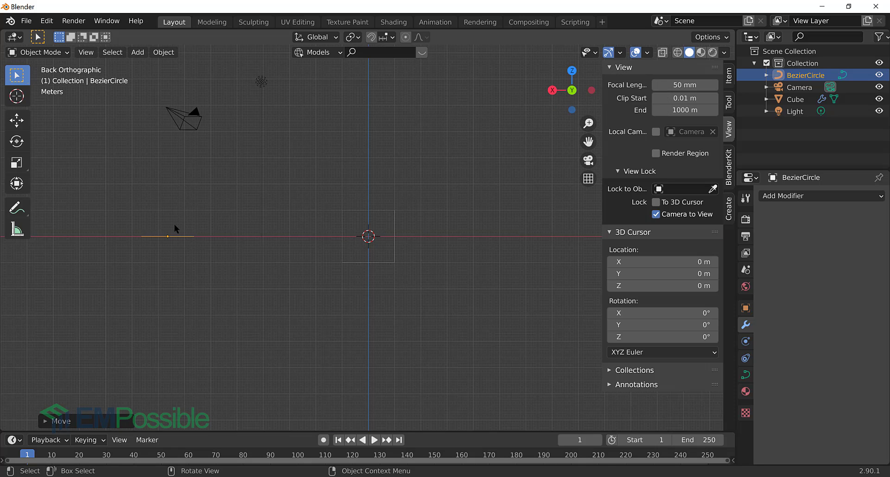
{"action": "key", "text": "g"}
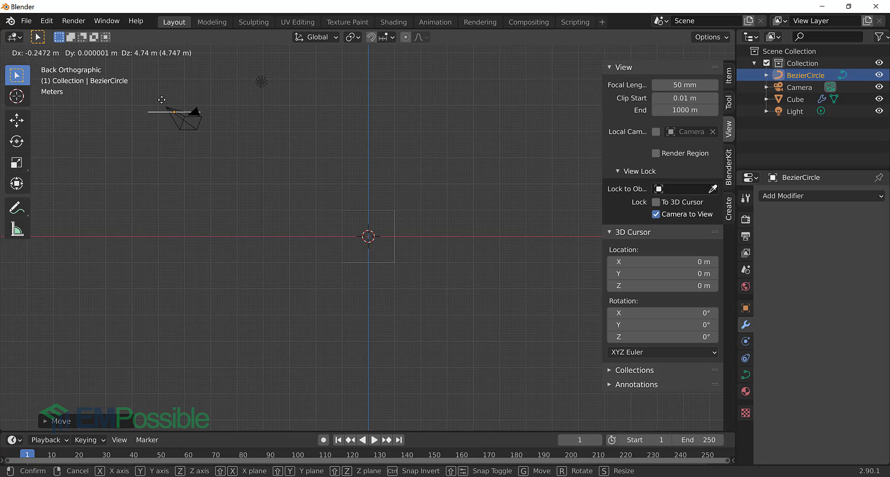
{"action": "left_click", "coordinate": [154, 93]}
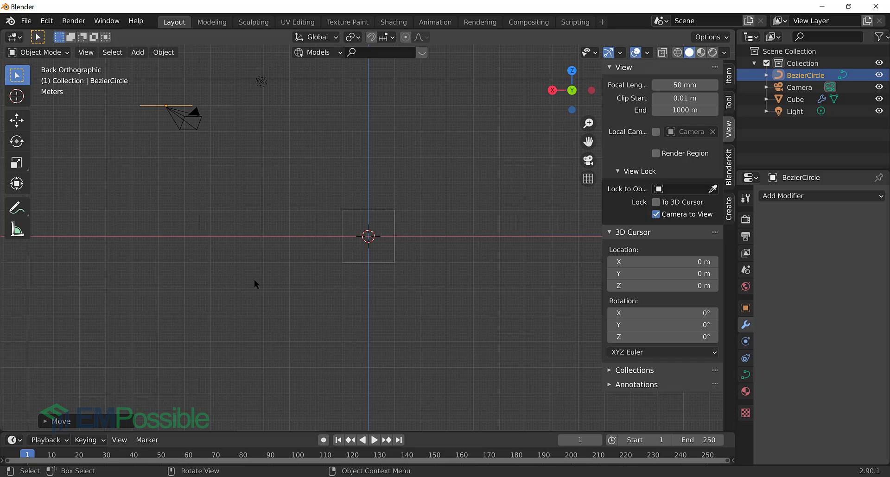
{"action": "middle_click_drag", "start_coordinate": [246, 195], "coordinate": [349, 257]}
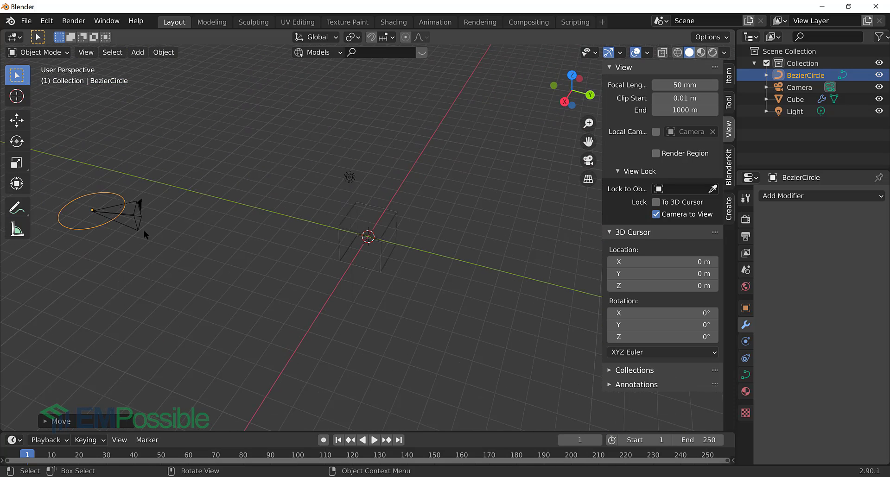
{"action": "middle_click_drag", "start_coordinate": [143, 233], "coordinate": [136, 172]}
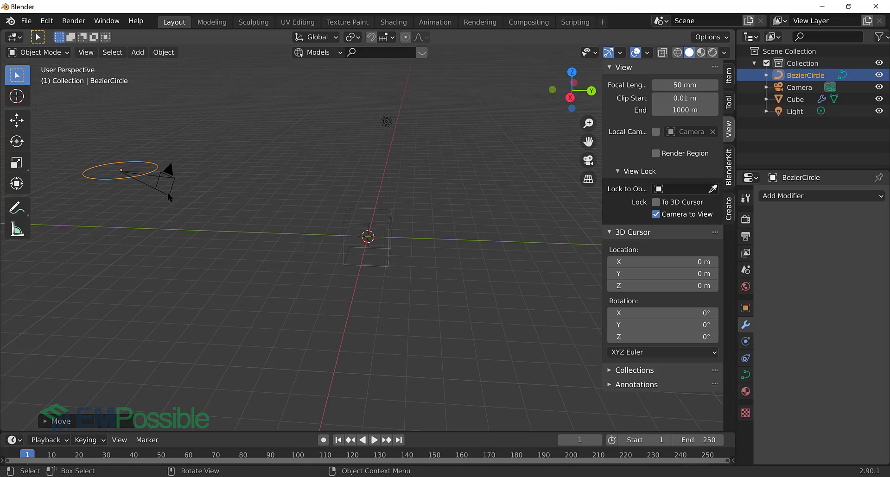
{"action": "middle_click_drag", "start_coordinate": [155, 189], "coordinate": [144, 182]}
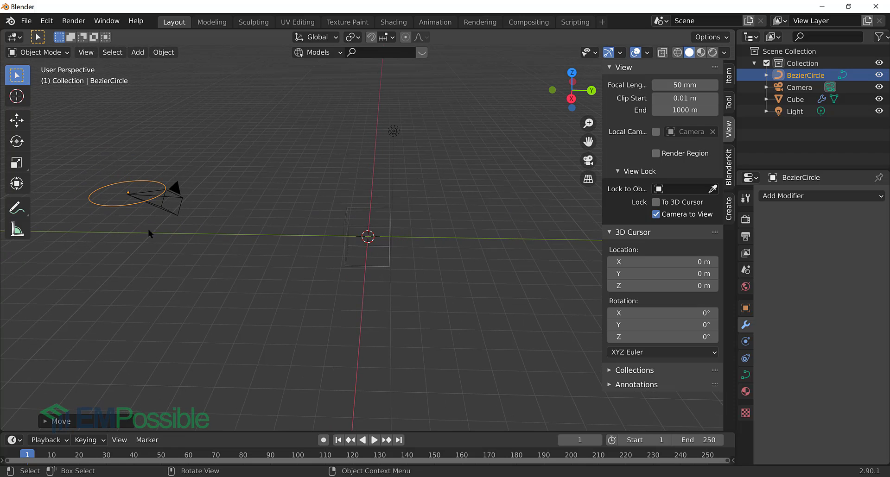
{"action": "middle_click_drag", "start_coordinate": [260, 270], "coordinate": [336, 251]}
Rotate the BezierCircle about -55° so it stands upright, checking from Top and Right views
{"action": "scroll", "coordinate": [417, 272], "scroll_direction": "down", "scroll_amount": 3}
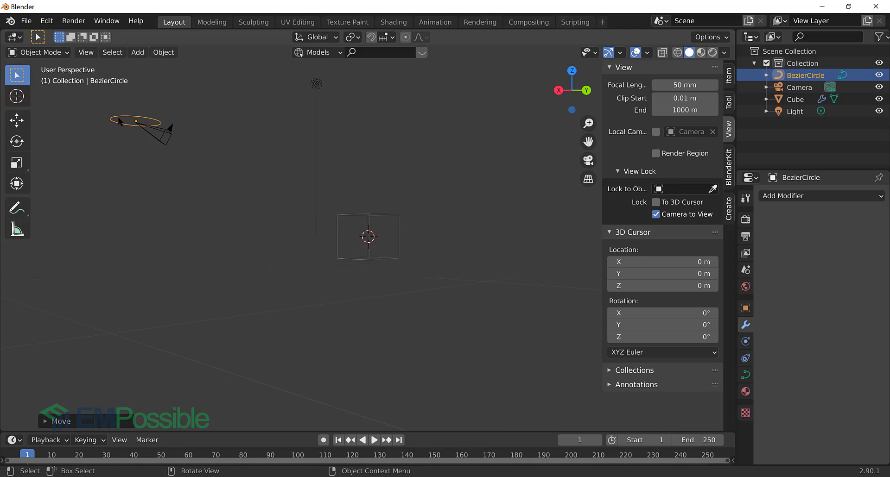
{"action": "left_click", "coordinate": [17, 142]}
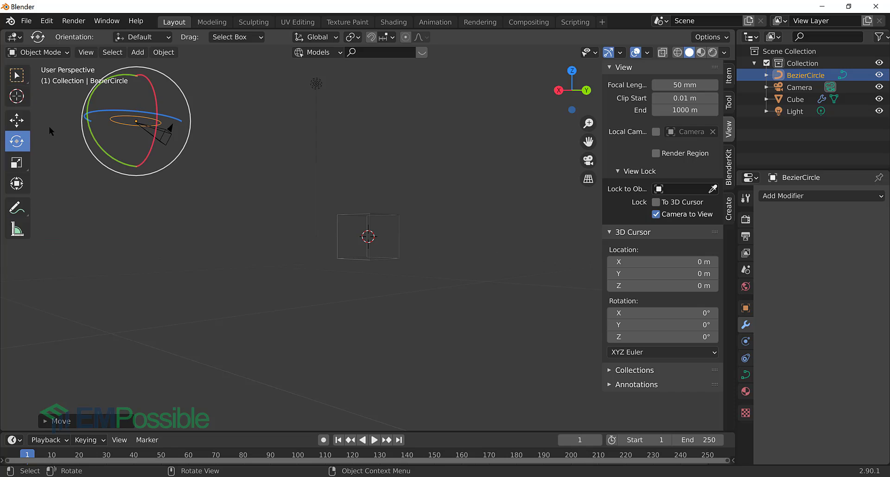
{"action": "left_click_drag", "start_coordinate": [123, 73], "coordinate": [73, 104]}
{"action": "left_click", "coordinate": [572, 71]}
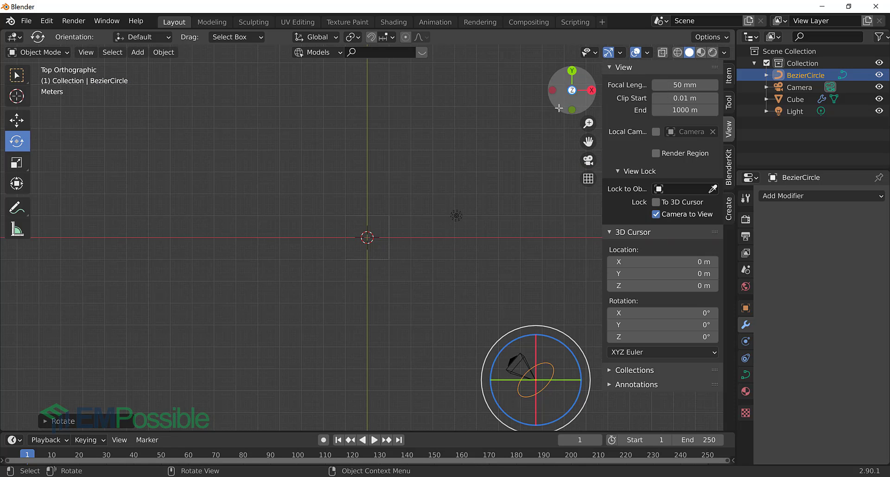
{"action": "left_click", "coordinate": [591, 89]}
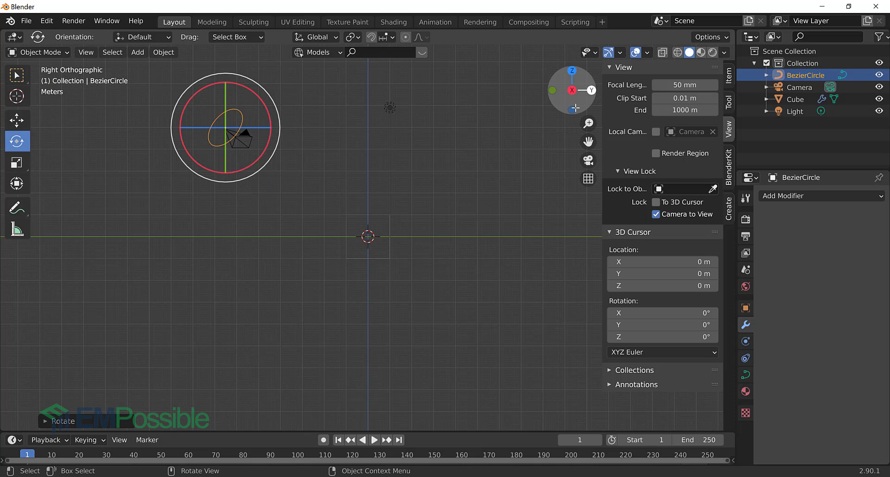
{"action": "left_click", "coordinate": [460, 187]}
{"action": "middle_click_drag", "start_coordinate": [459, 187], "coordinate": [398, 198]}
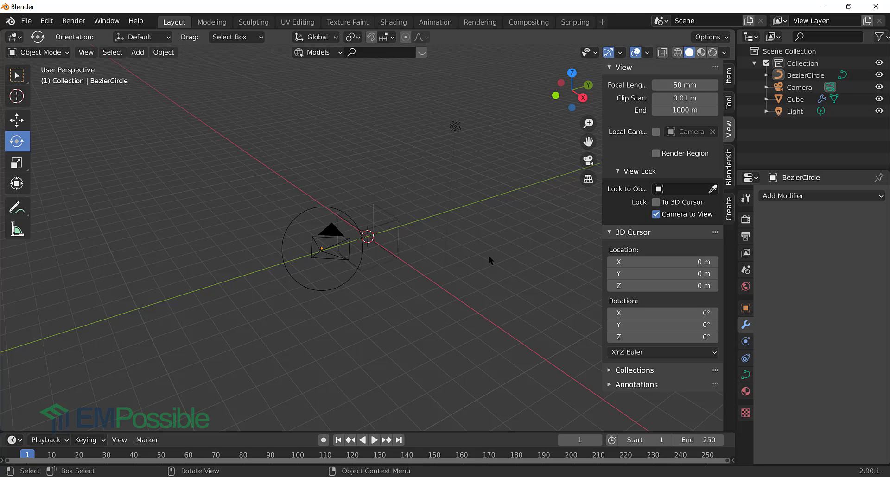
{"action": "middle_click_drag", "start_coordinate": [493, 252], "coordinate": [474, 255]}
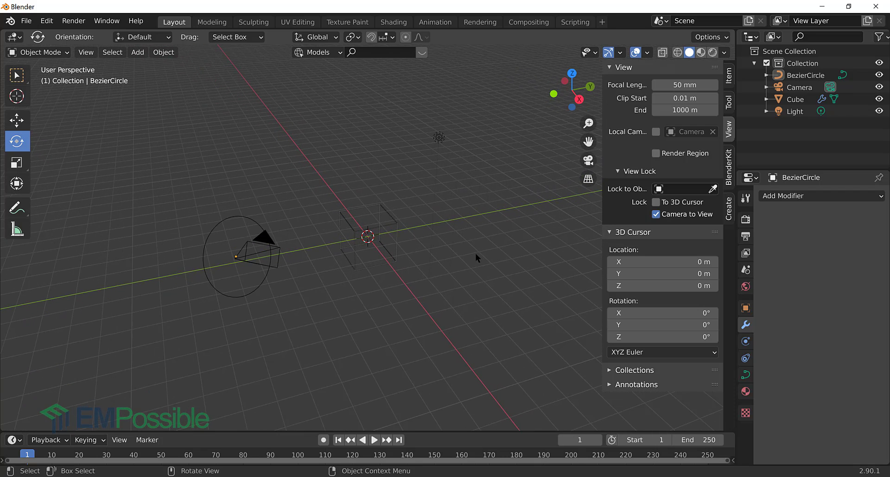
Add a sphere-shaped Empty at the world origin inside the cube
{"action": "left_click", "coordinate": [385, 227]}
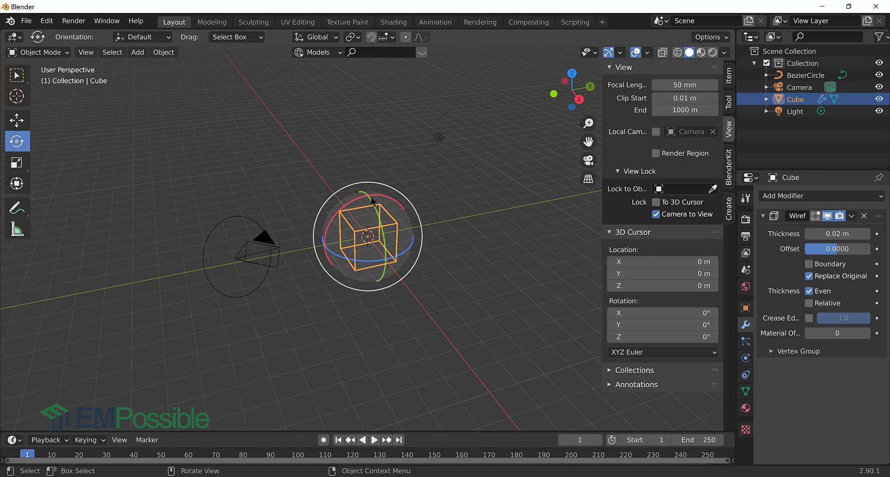
{"action": "left_click", "coordinate": [461, 260]}
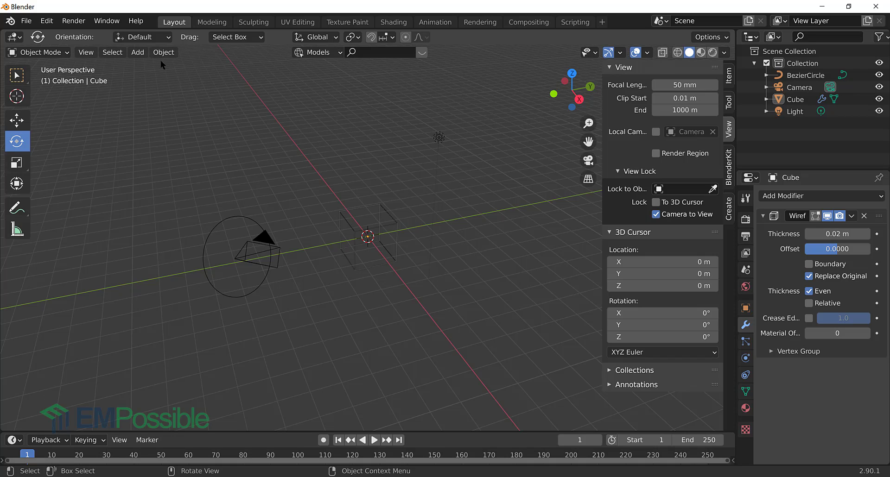
{"action": "left_click", "coordinate": [138, 52]}
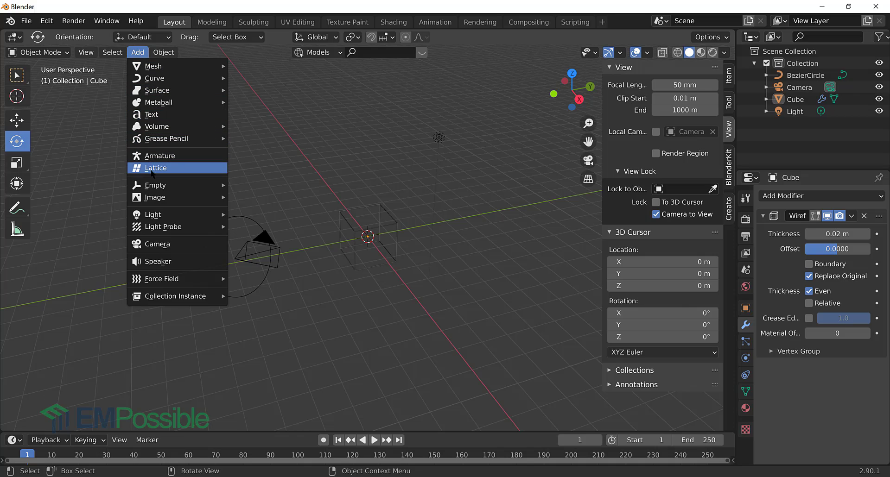
{"action": "mouse_move", "coordinate": [149, 186]}
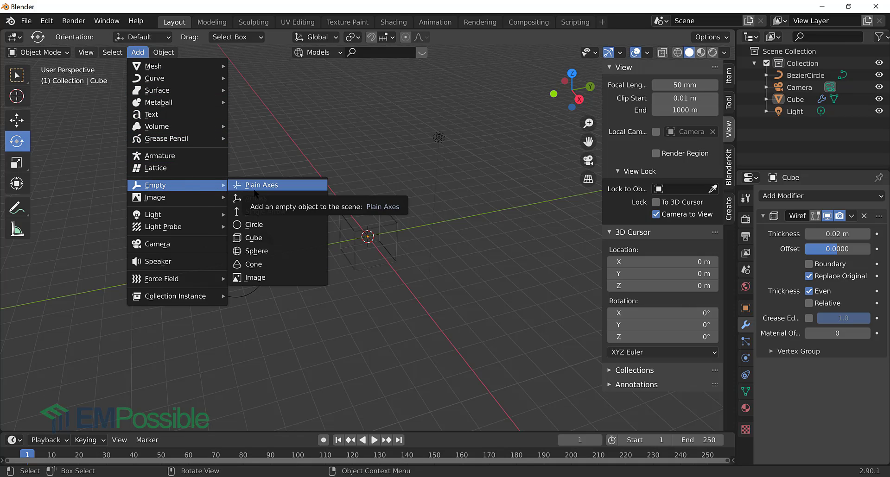
{"action": "left_click", "coordinate": [256, 250]}
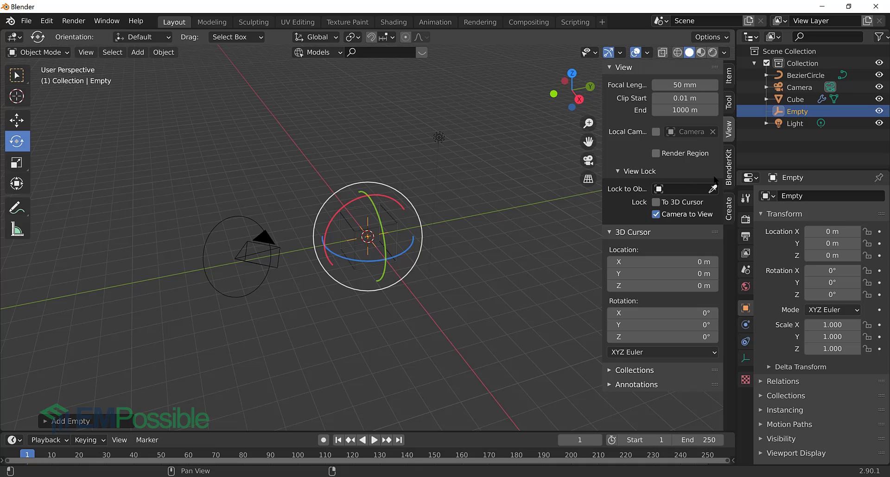
Deselect the Empty and reselect the BezierCircle path
{"action": "left_click", "coordinate": [444, 272]}
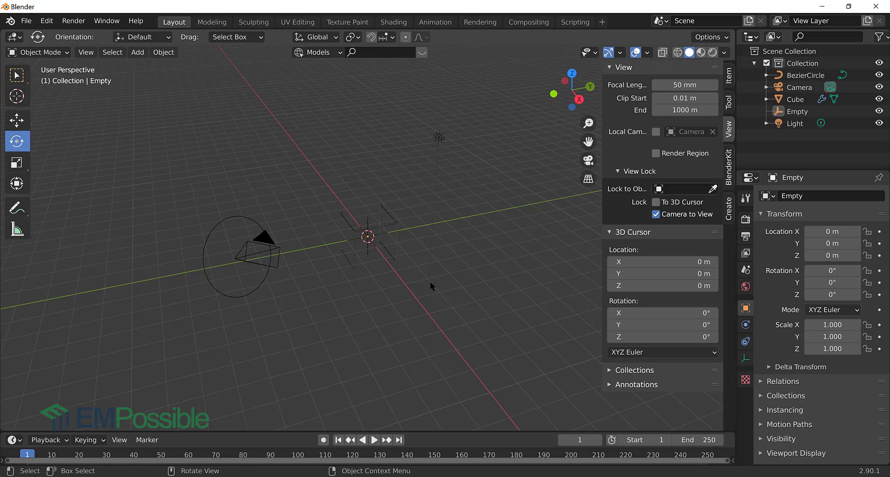
{"action": "scroll", "coordinate": [430, 281], "scroll_direction": "up", "scroll_amount": 2}
{"action": "scroll", "coordinate": [348, 263], "scroll_direction": "up", "scroll_amount": 2}
{"action": "scroll", "coordinate": [348, 264], "scroll_direction": "down", "scroll_amount": 2}
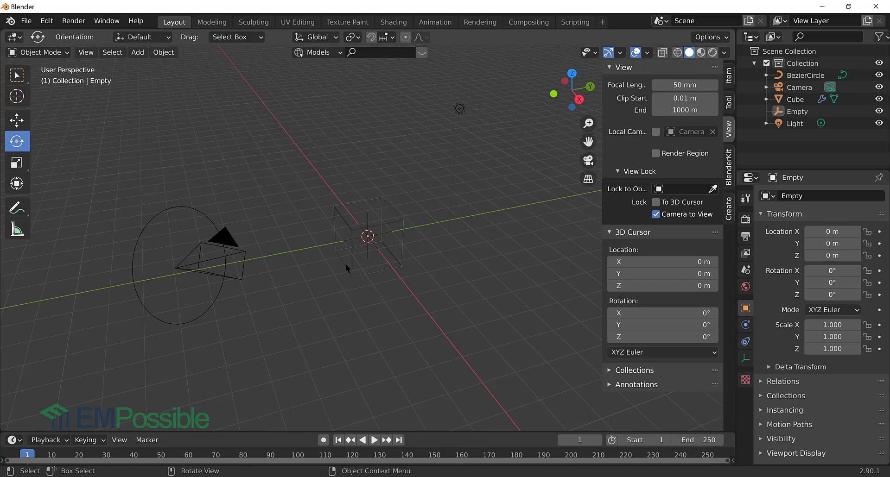
{"action": "left_click", "coordinate": [200, 268]}
{"action": "left_click", "coordinate": [184, 209]}
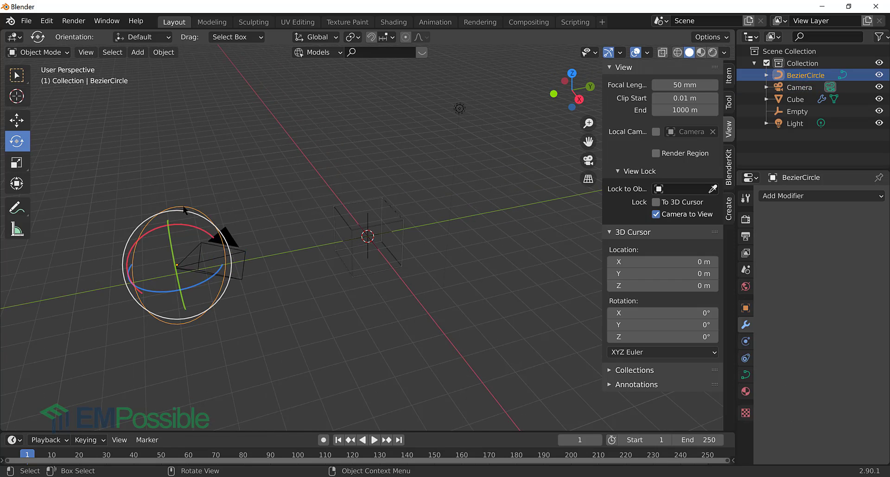
{"action": "left_click", "coordinate": [368, 331]}
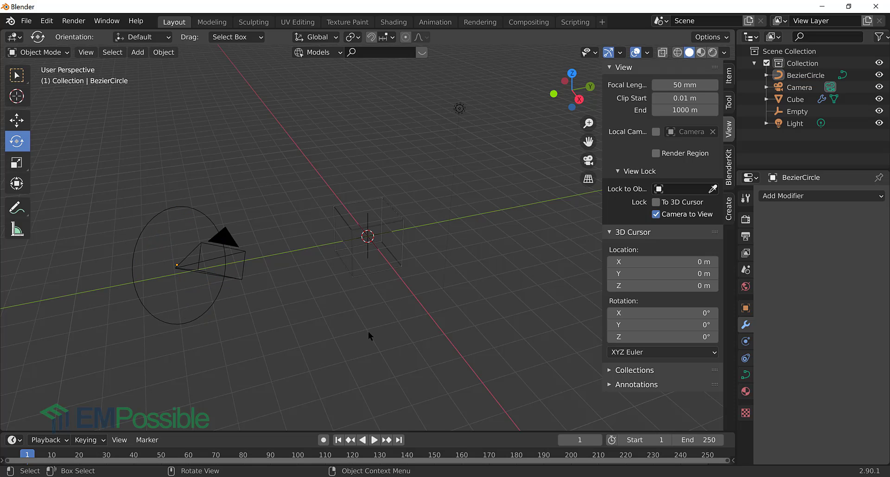
{"action": "left_click", "coordinate": [215, 302]}
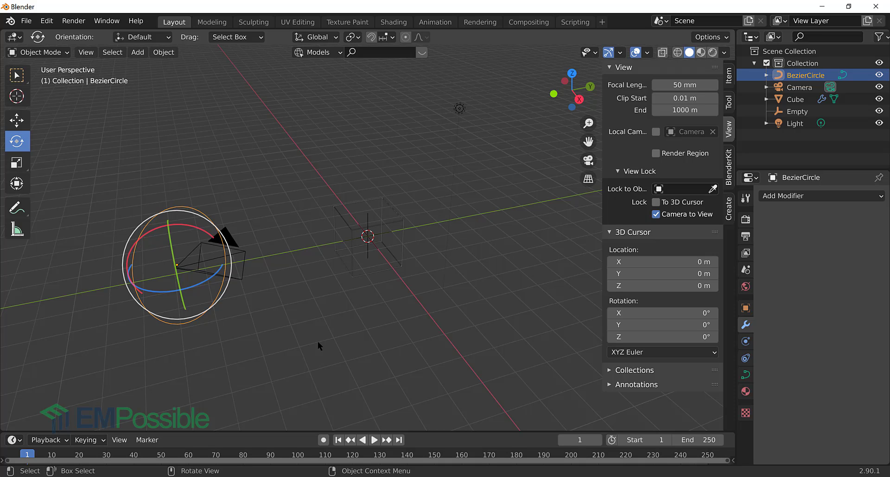
{"action": "key", "text": "alt+a"}
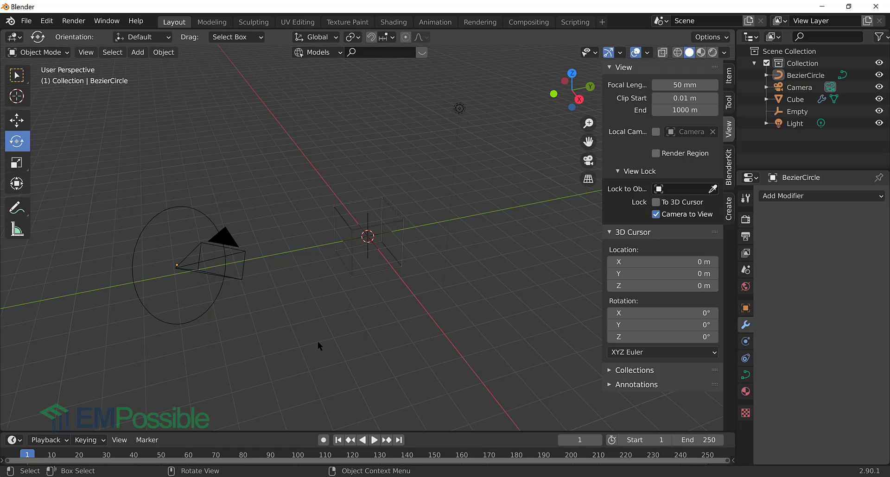
{"action": "left_click", "coordinate": [244, 255]}
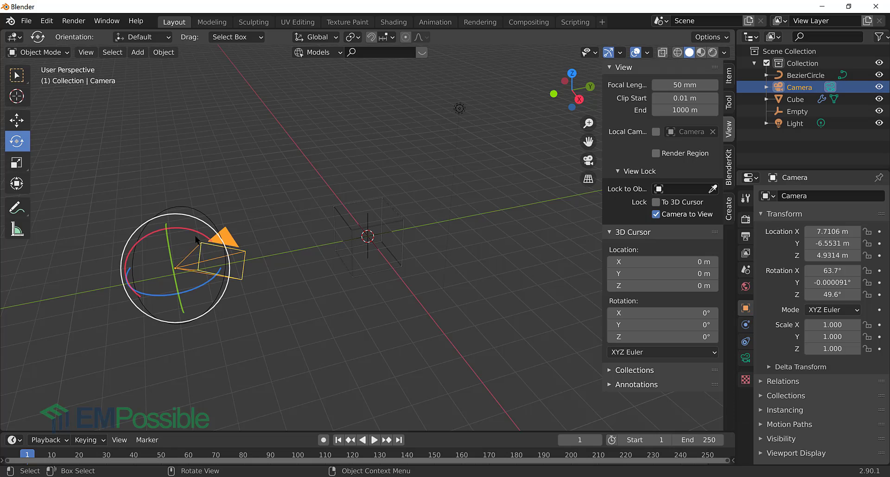
{"action": "left_click", "coordinate": [457, 404]}
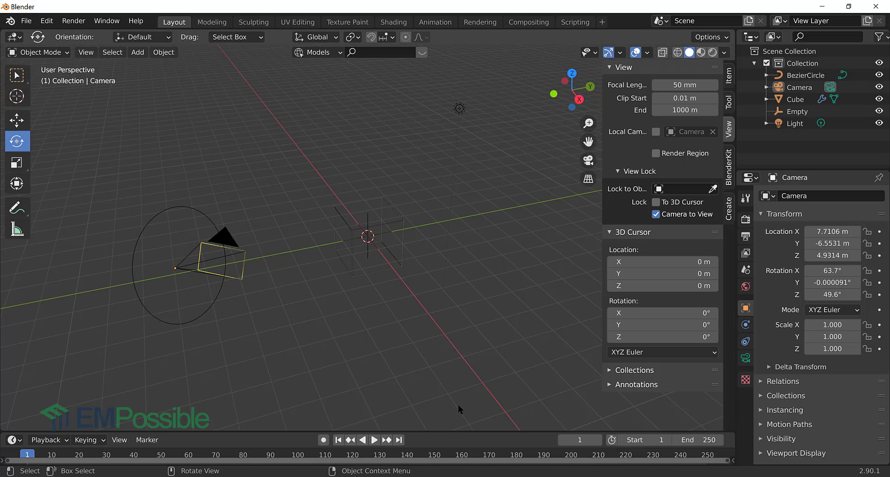
{"action": "left_click", "coordinate": [193, 211]}
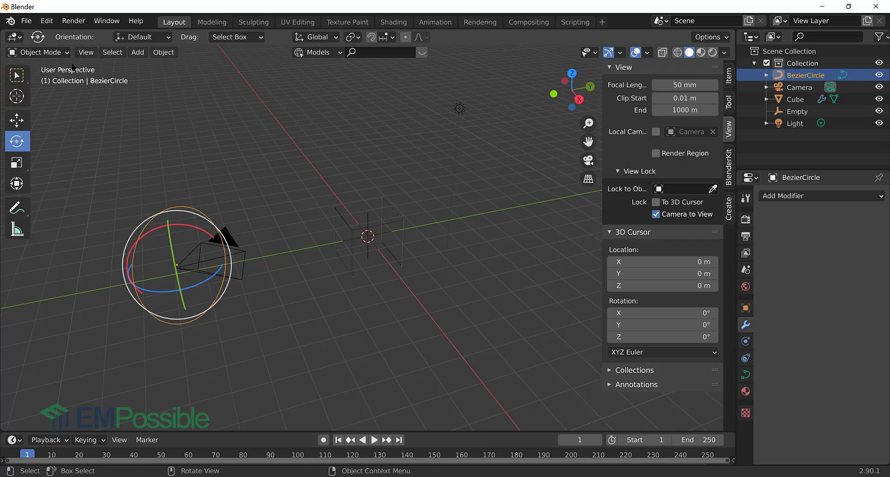
In Edit Mode, snap the 3D cursor to the circle's top-left control point (6.919, -6.754, 5.555 m)
{"action": "left_click", "coordinate": [63, 52]}
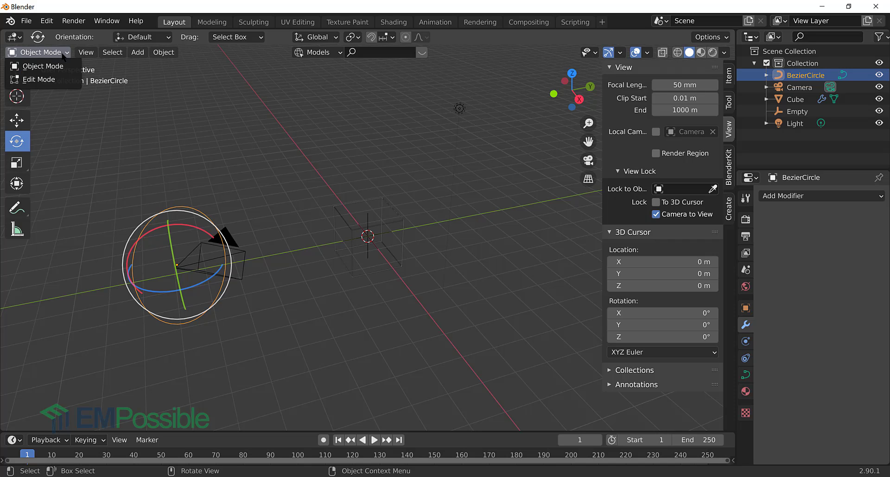
{"action": "left_click", "coordinate": [44, 80]}
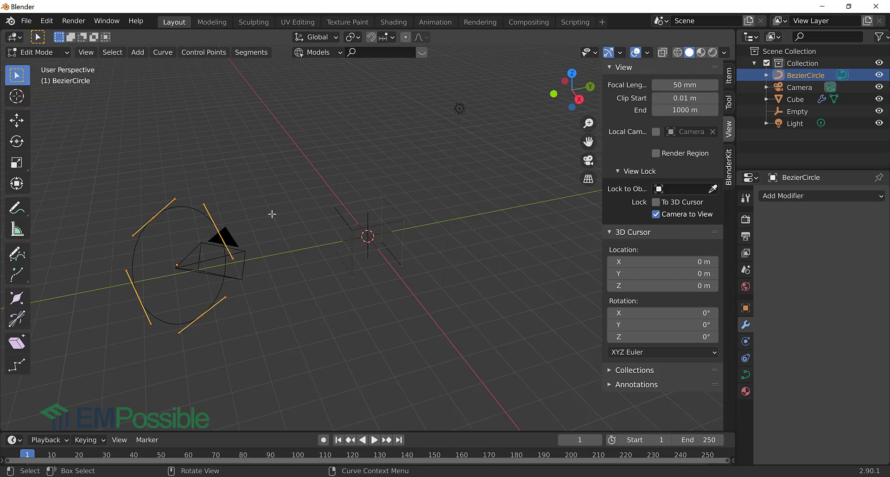
{"action": "left_click", "coordinate": [153, 216]}
{"action": "left_click", "coordinate": [163, 53]}
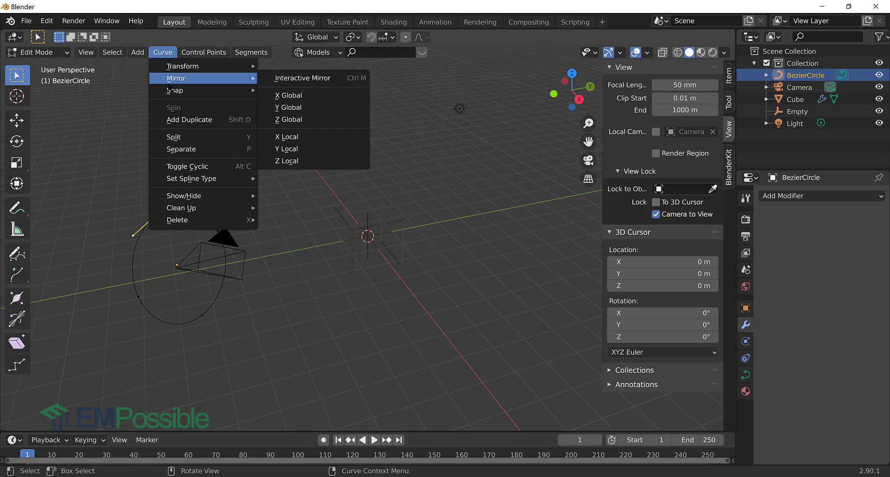
{"action": "mouse_move", "coordinate": [236, 91]}
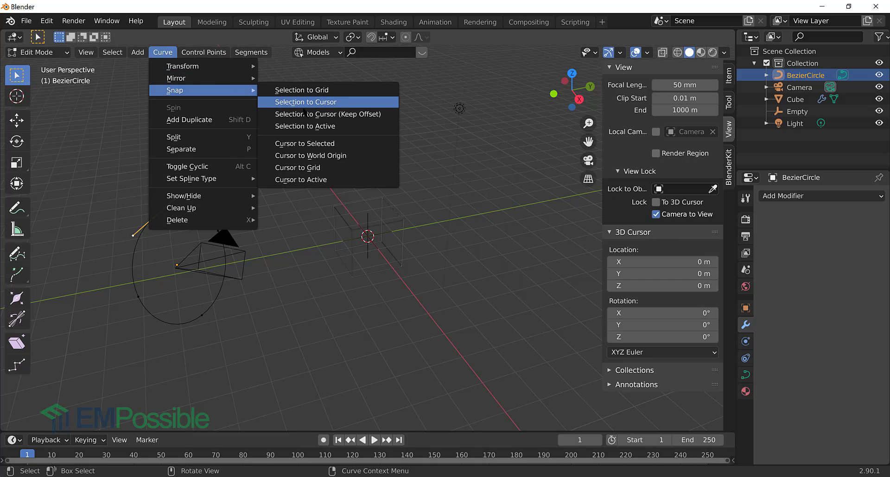
{"action": "left_click", "coordinate": [308, 143]}
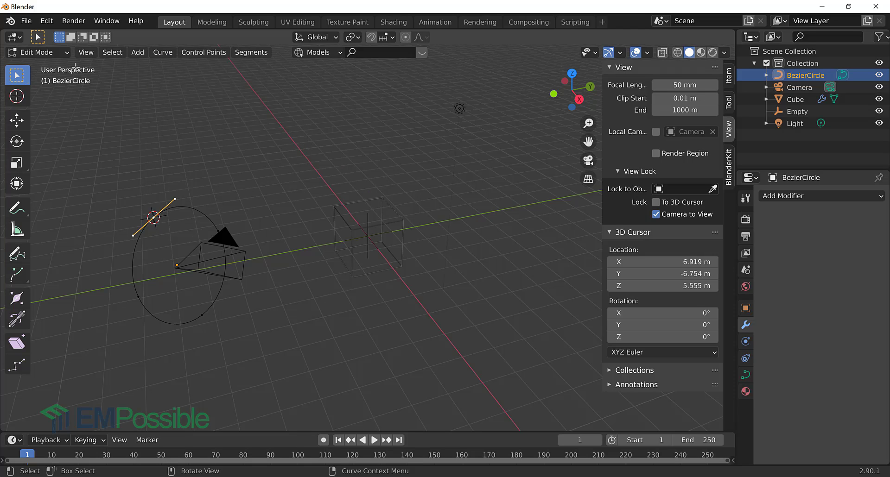
Back in Object Mode, snap the Camera onto the 3D cursor at 6.9186, -6.7542, 5.555 m
{"action": "left_click", "coordinate": [68, 55]}
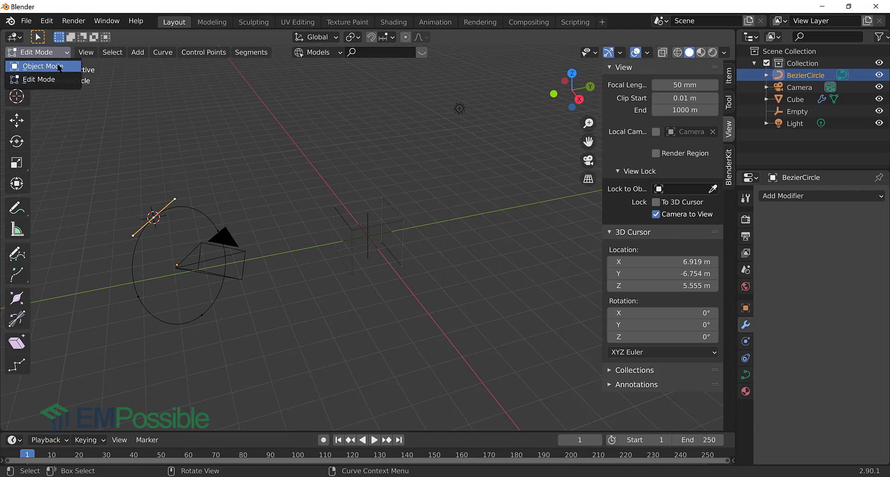
{"action": "left_click", "coordinate": [58, 67]}
{"action": "left_click", "coordinate": [310, 298]}
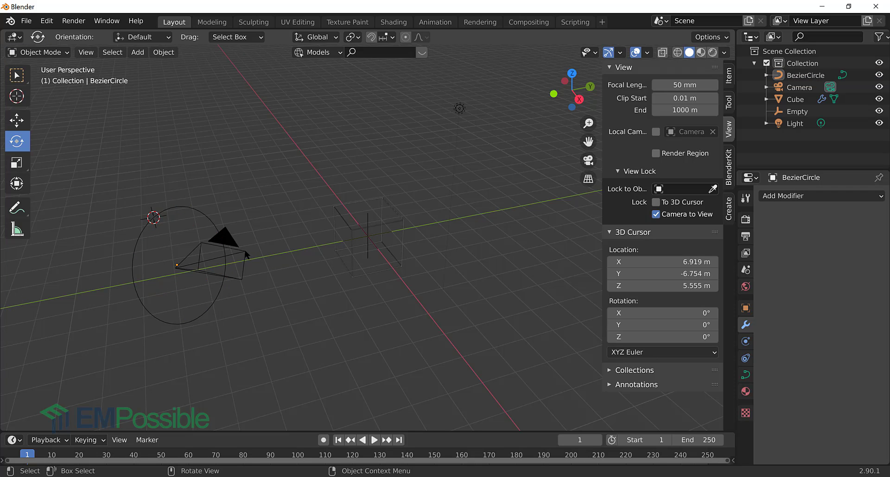
{"action": "left_click", "coordinate": [225, 252]}
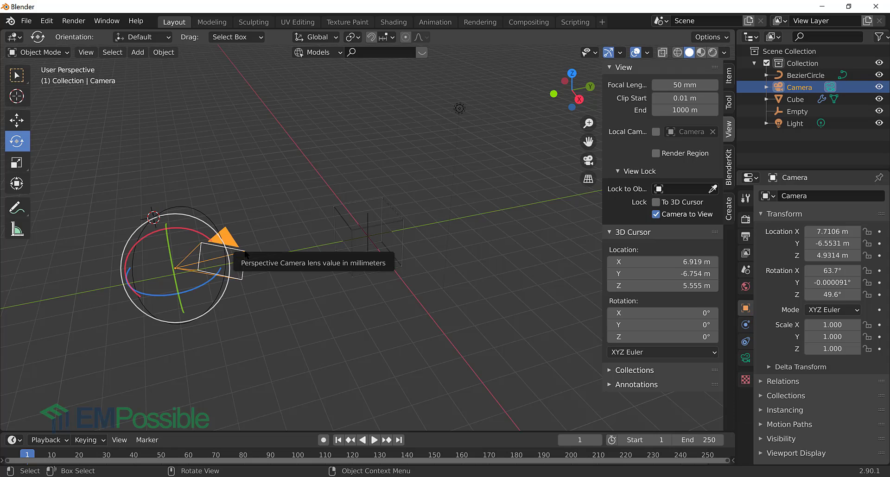
{"action": "left_click", "coordinate": [164, 53]}
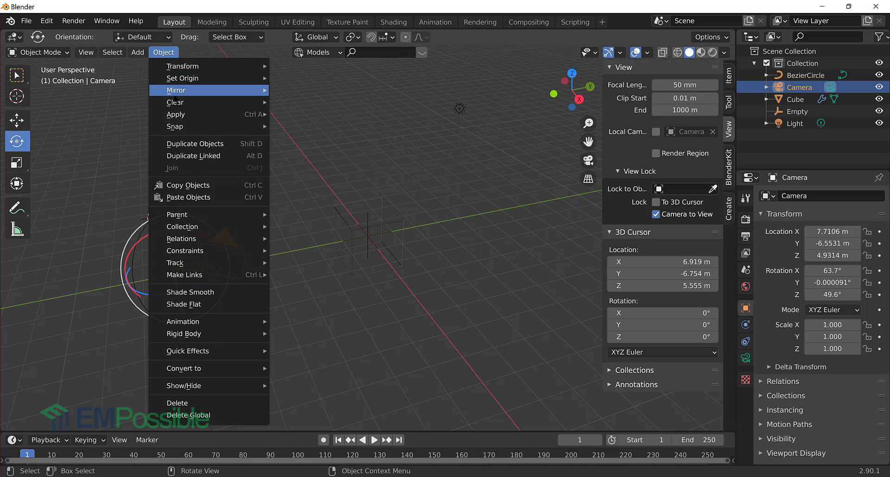
{"action": "mouse_move", "coordinate": [204, 125]}
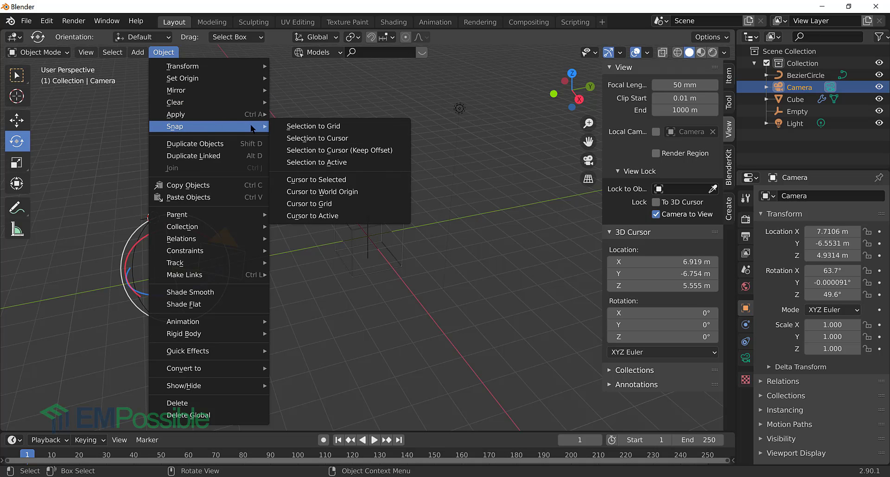
{"action": "left_click", "coordinate": [309, 139]}
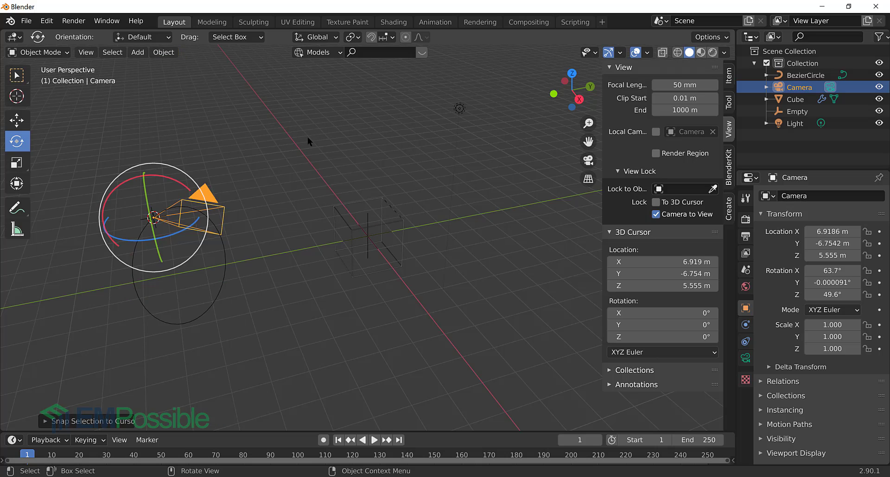
{"action": "left_click", "coordinate": [338, 320]}
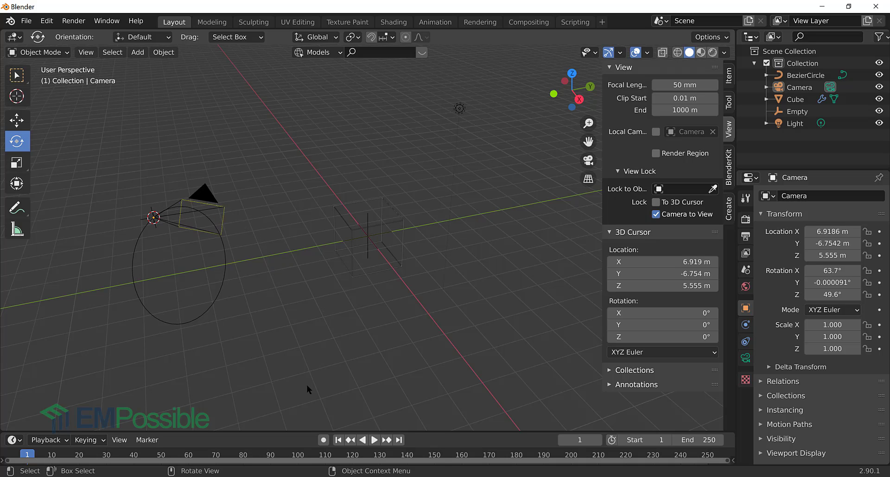
Parent the Camera to the BezierCircle using Follow Path
{"action": "left_click", "coordinate": [175, 217]}
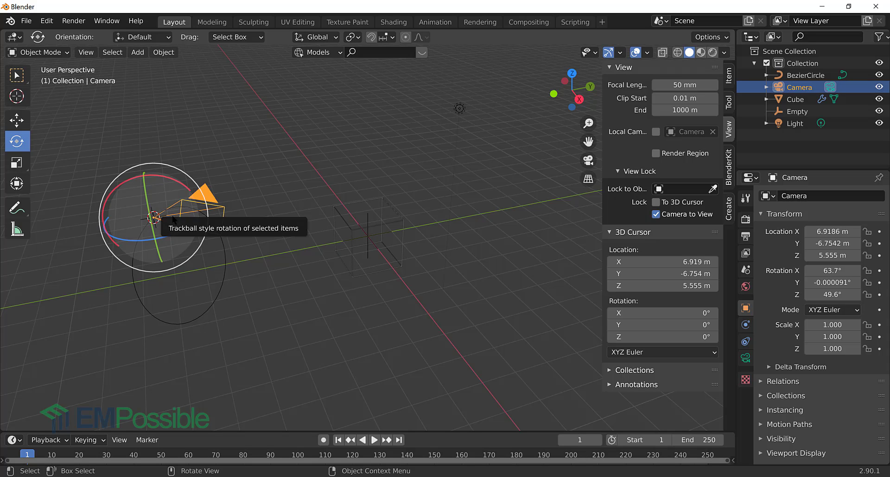
{"action": "left_click", "coordinate": [223, 288], "text": "shift"}
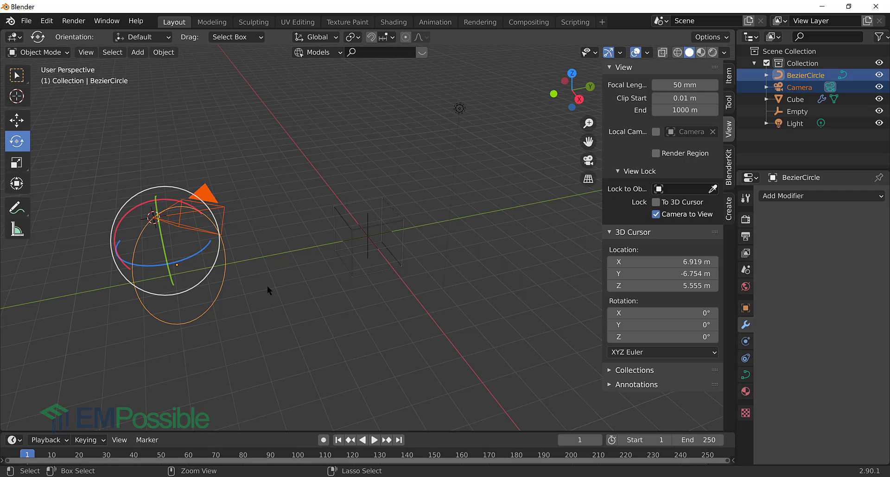
{"action": "key", "text": "ctrl+p"}
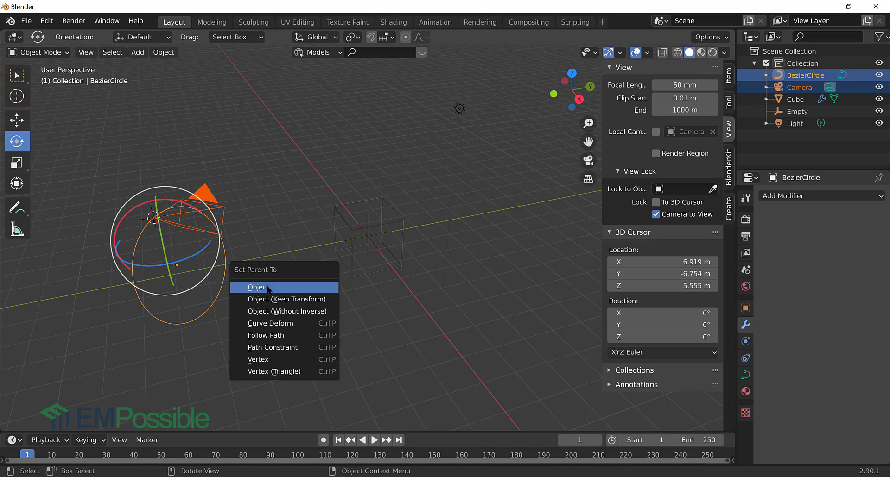
{"action": "left_click", "coordinate": [265, 336]}
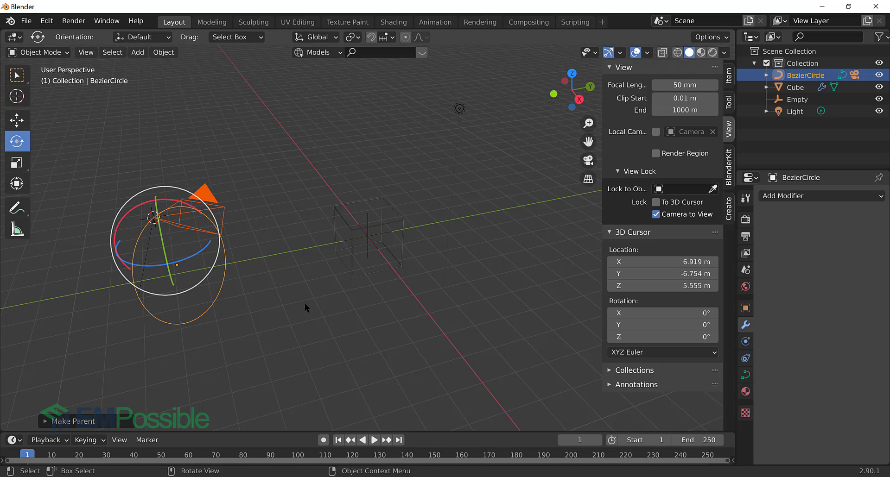
Add a Track To constraint on the Camera with the Empty as its target
{"action": "left_click", "coordinate": [335, 283]}
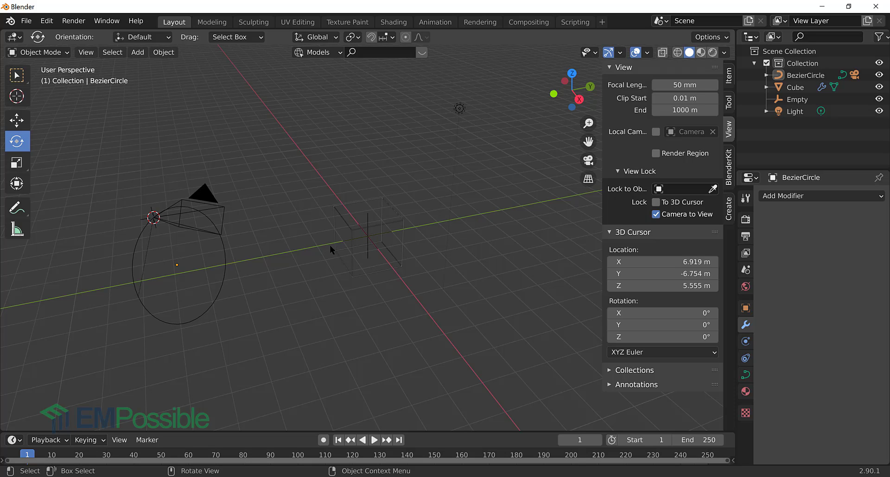
{"action": "left_click", "coordinate": [221, 210]}
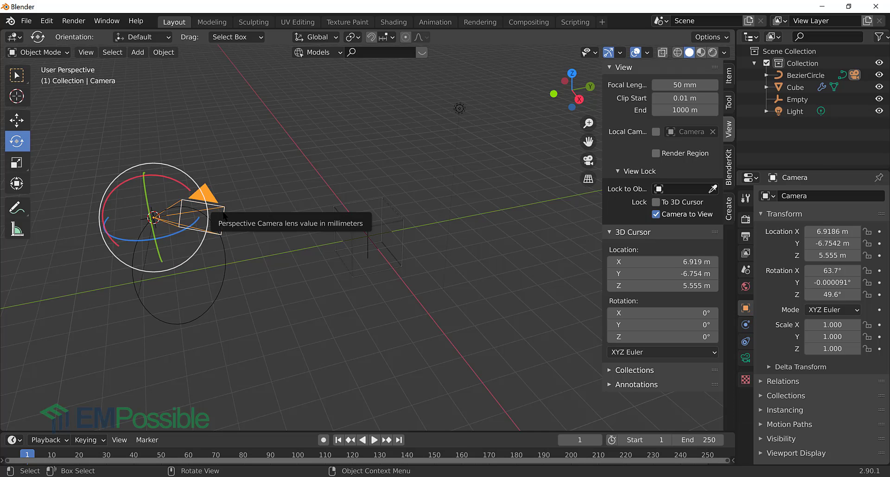
{"action": "left_click", "coordinate": [745, 342]}
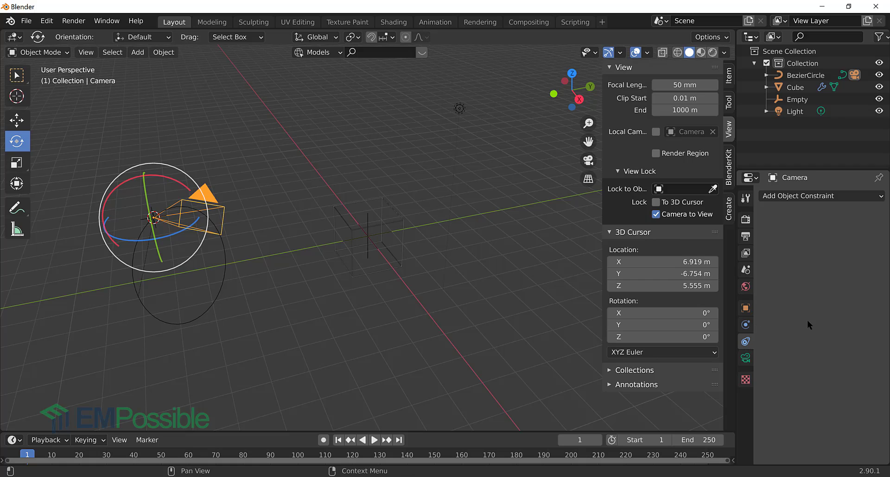
{"action": "left_click", "coordinate": [803, 199]}
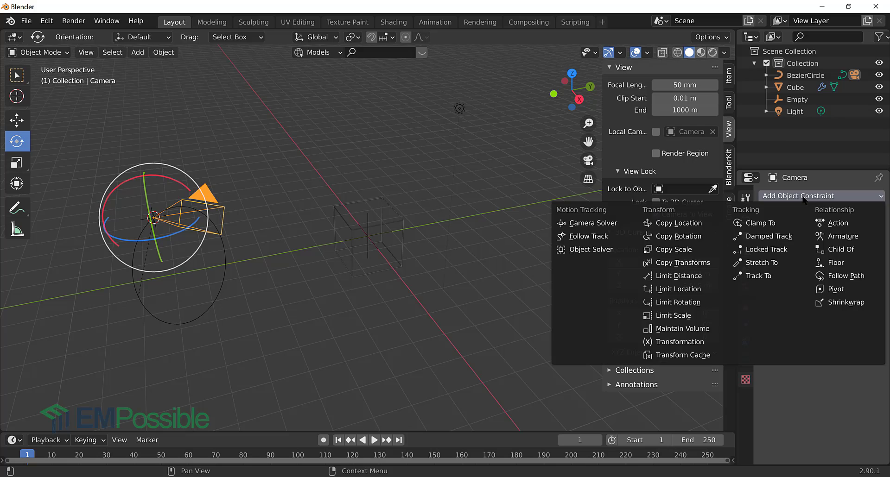
{"action": "left_click", "coordinate": [764, 277]}
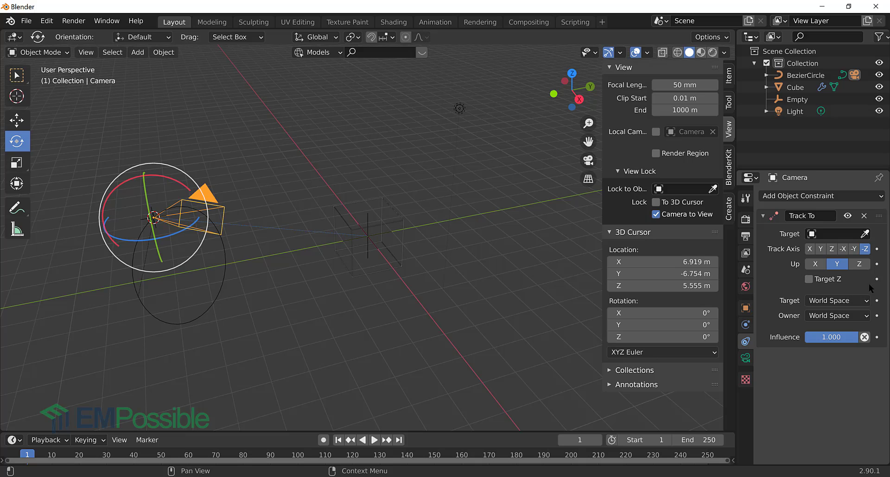
{"action": "left_click", "coordinate": [831, 234]}
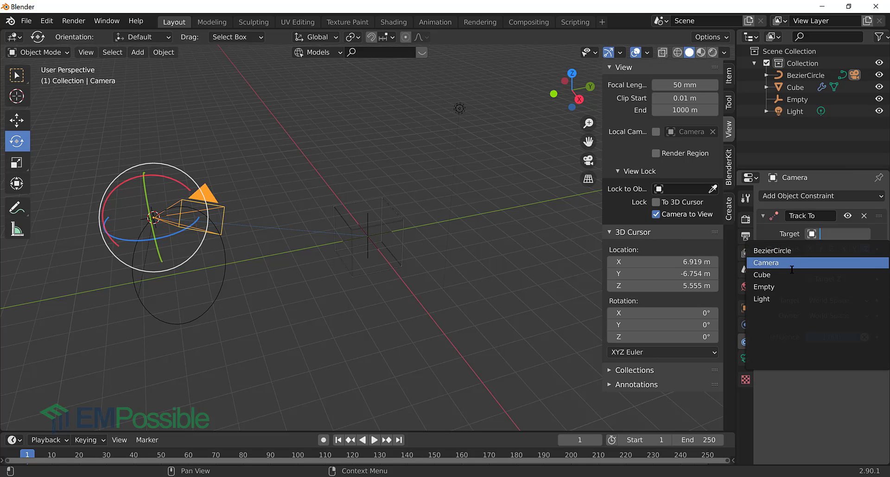
{"action": "left_click", "coordinate": [778, 284]}
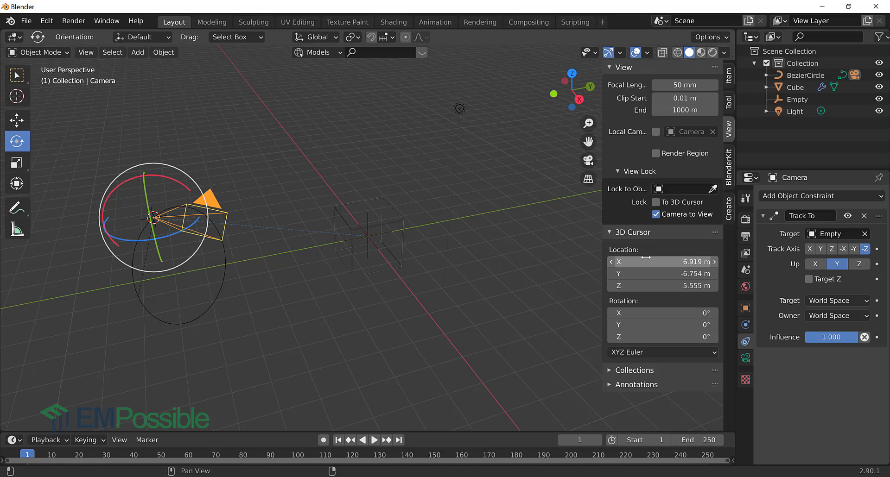
Change the timeline's End frame from 250 to 200, keeping the start at frame 1
{"action": "left_click", "coordinate": [439, 324]}
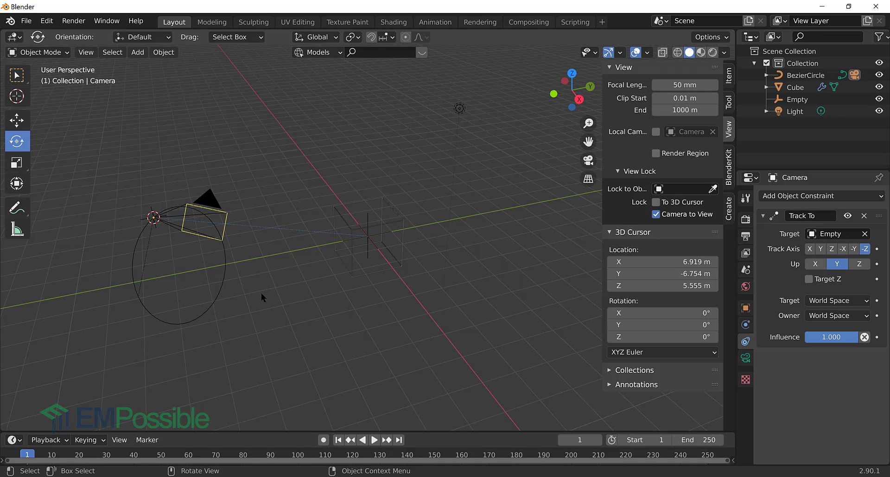
{"action": "left_click", "coordinate": [697, 440]}
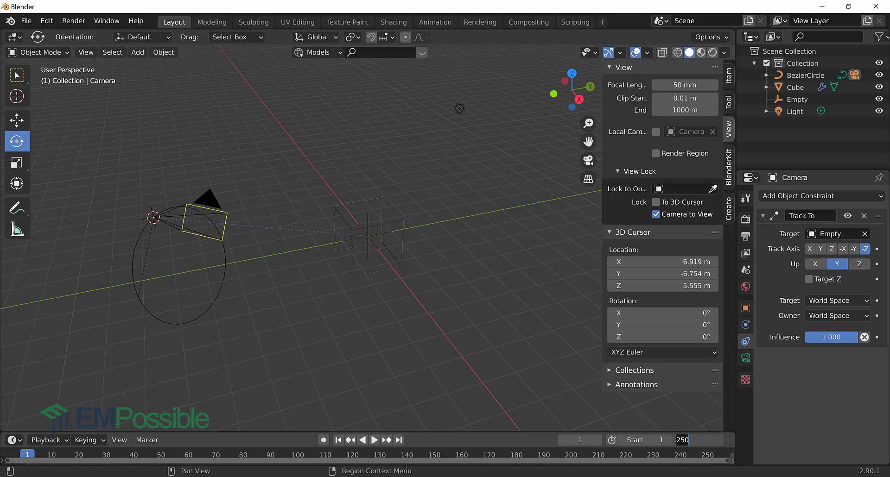
{"action": "key", "text": "BackSpace"}
{"action": "key", "text": "BackSpace"}
{"action": "type", "text": "00"}
{"action": "key", "text": "Return"}
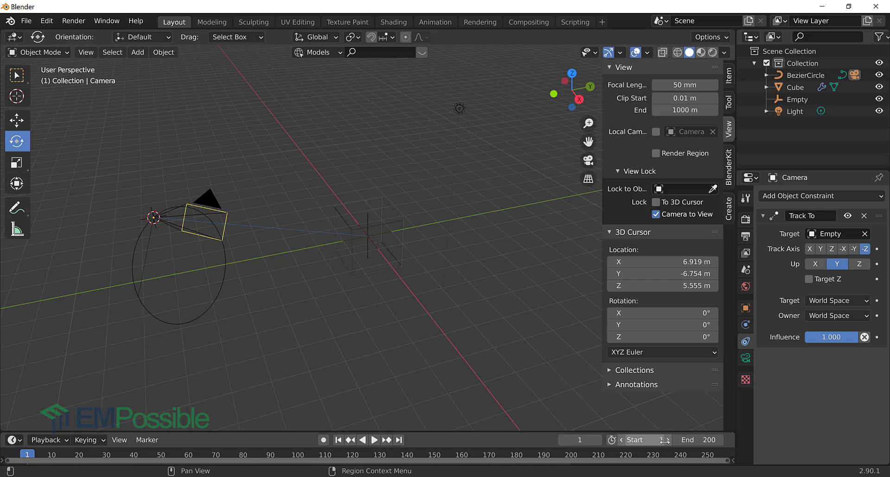
{"action": "left_click", "coordinate": [216, 226]}
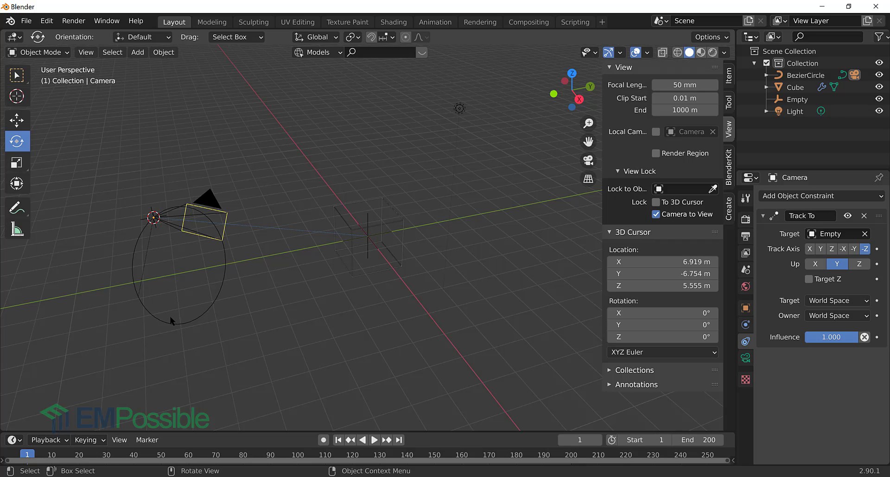
Set the BezierCircle's Path Animation Frames to 201 in its curve data settings
{"action": "left_click", "coordinate": [210, 299]}
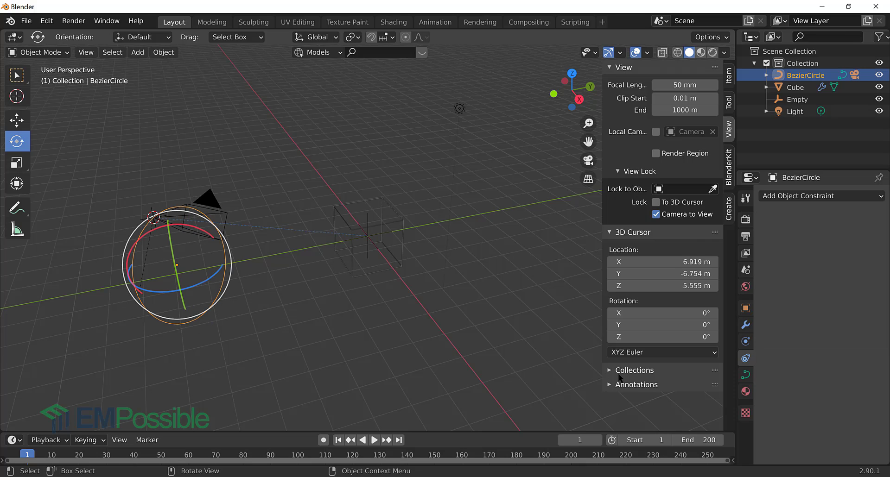
{"action": "left_click", "coordinate": [745, 376]}
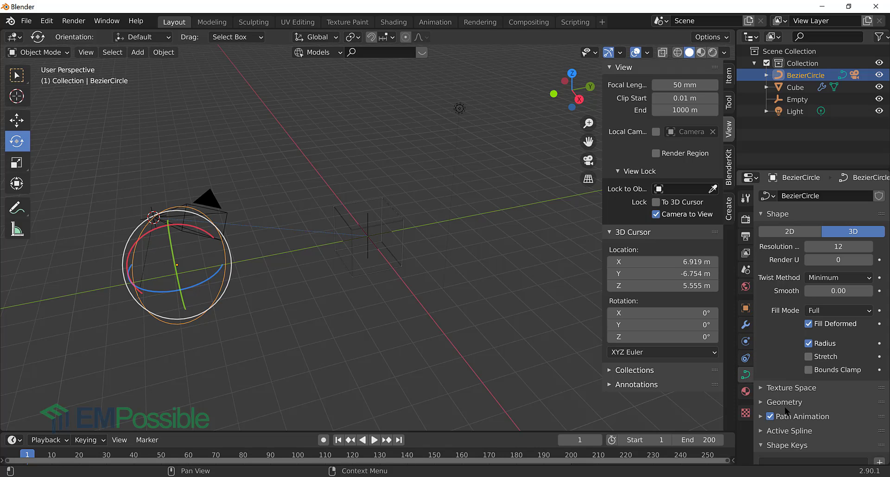
{"action": "left_click", "coordinate": [761, 416]}
{"action": "scroll", "coordinate": [819, 409], "scroll_direction": "down", "scroll_amount": 1}
{"action": "scroll", "coordinate": [819, 409], "scroll_direction": "down", "scroll_amount": 1}
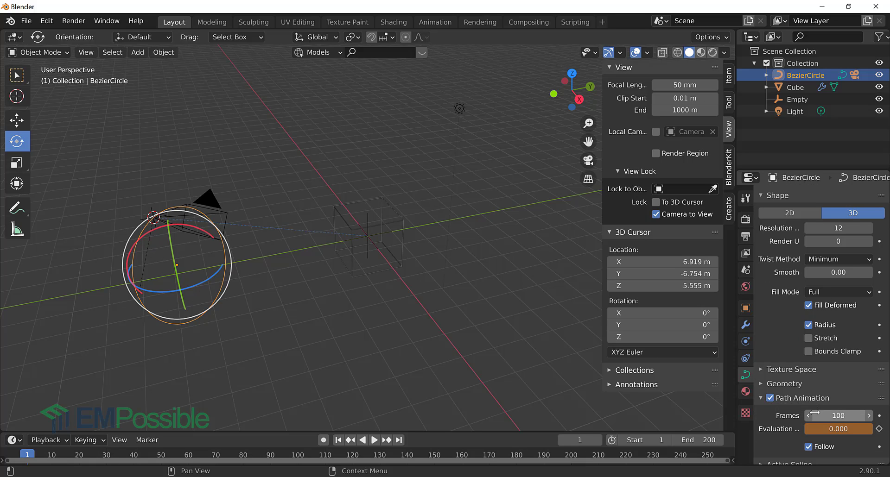
{"action": "left_click", "coordinate": [833, 416]}
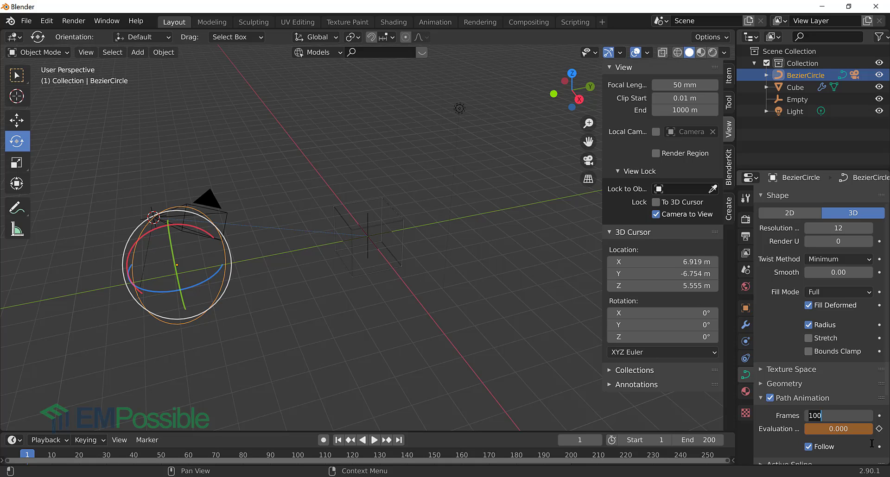
{"action": "type", "text": "201"}
{"action": "key", "text": "Return"}
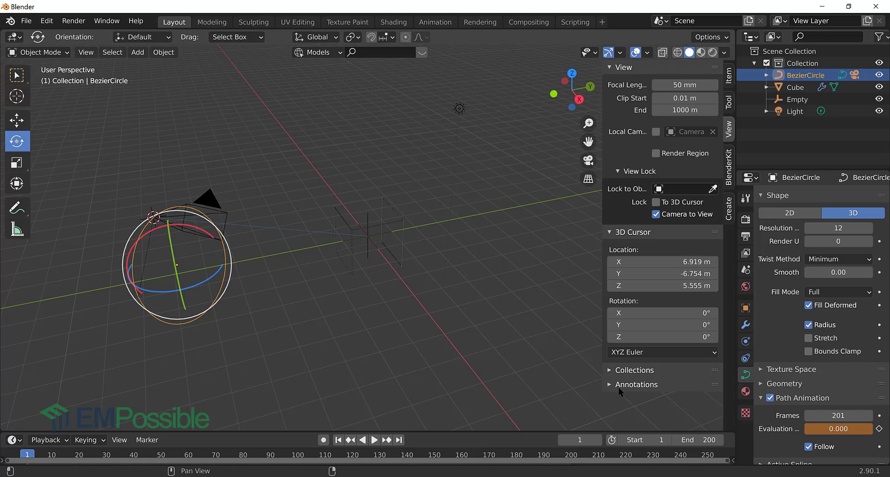
Look through the scene camera and play the animation to watch it orbit the wireframe cube
{"action": "left_click", "coordinate": [511, 322]}
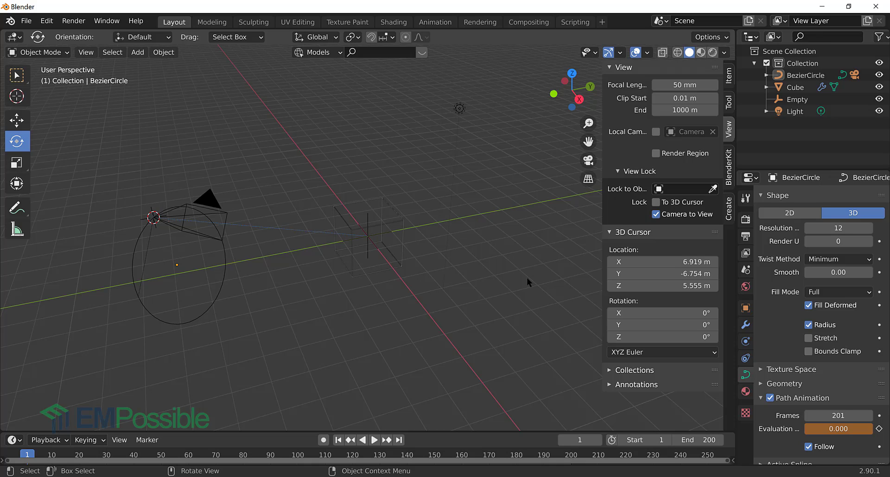
{"action": "left_click", "coordinate": [588, 160]}
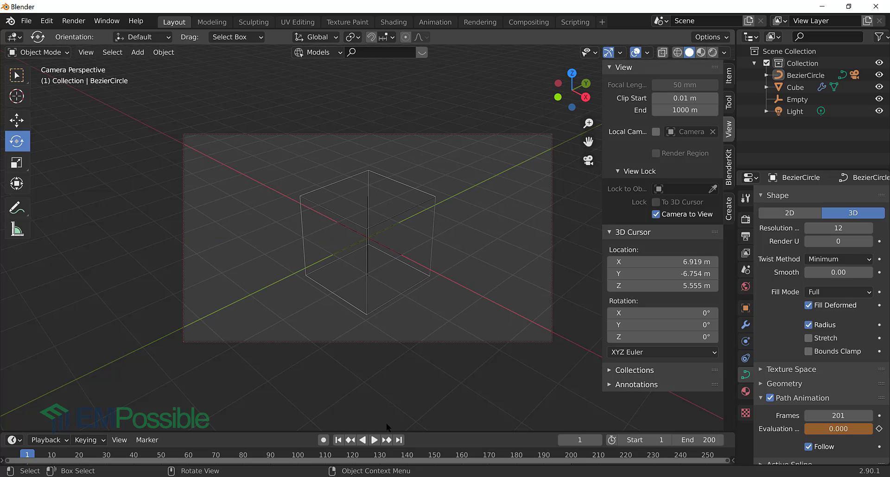
{"action": "left_click", "coordinate": [375, 440]}
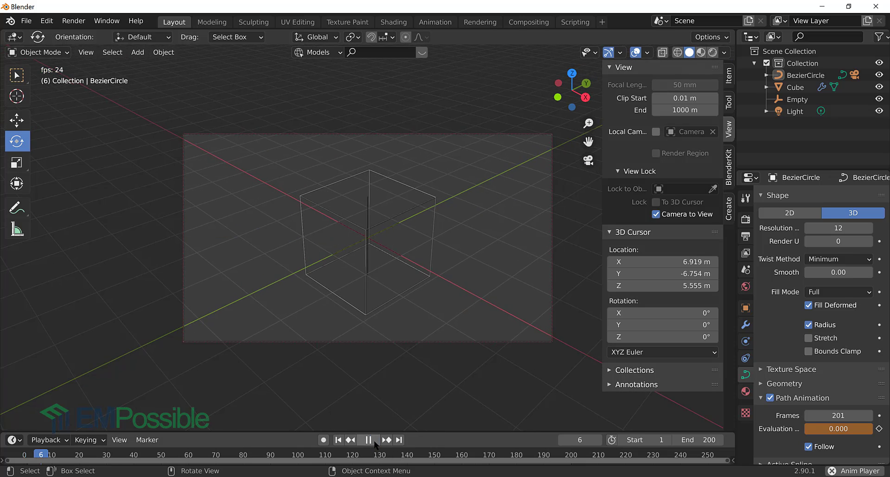